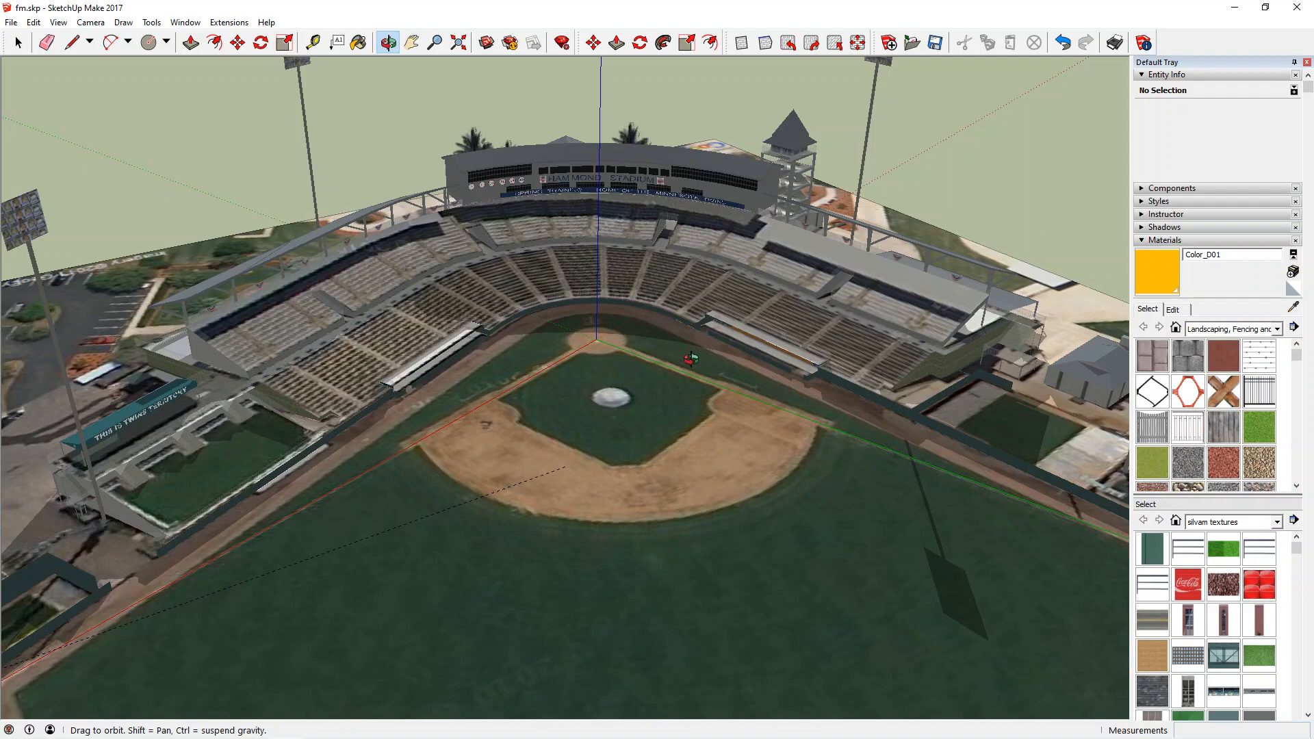
- Examine the stadium seating from several angles, including both baseline stands, the Twins Territory terrace and the seats behind home plate
{"action": "left_click_drag", "start_coordinate": [691, 358], "coordinate": [280, 270]}
{"action": "scroll", "coordinate": [280, 269], "scroll_direction": "up", "scroll_amount": 6}
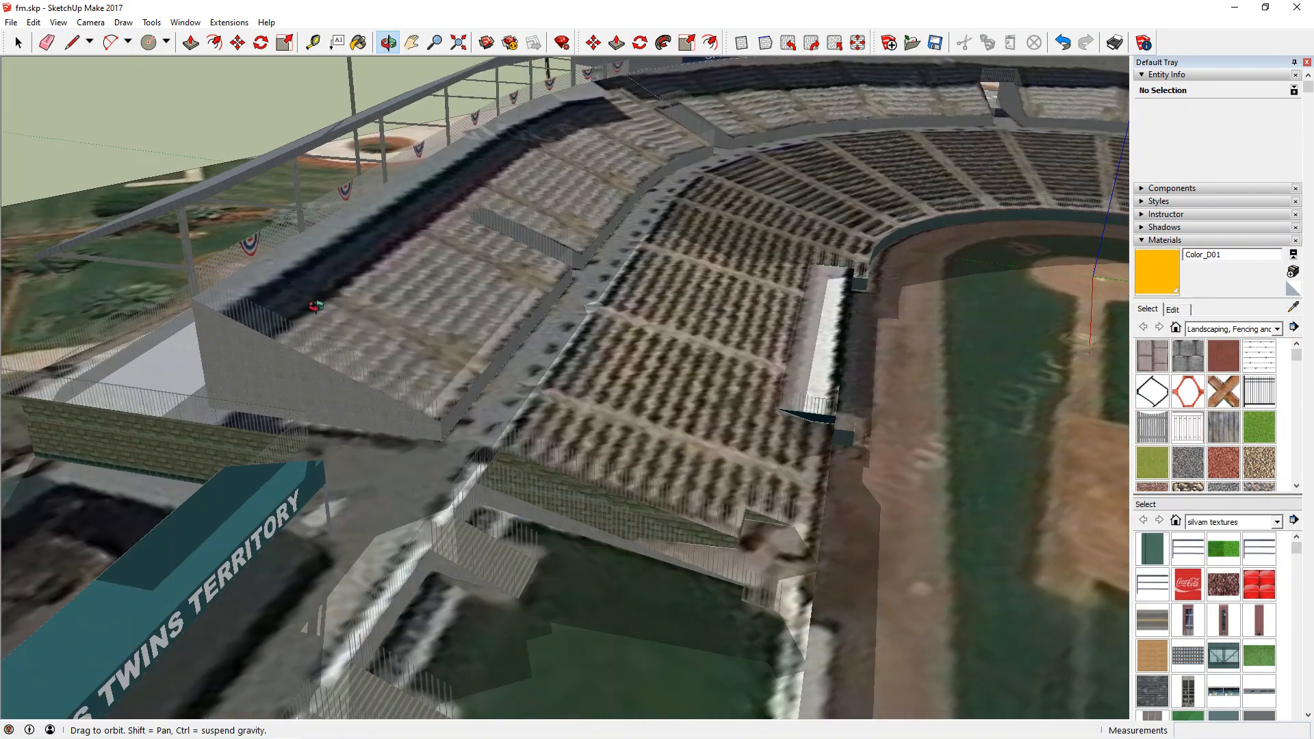
{"action": "left_click_drag", "start_coordinate": [525, 378], "coordinate": [330, 355]}
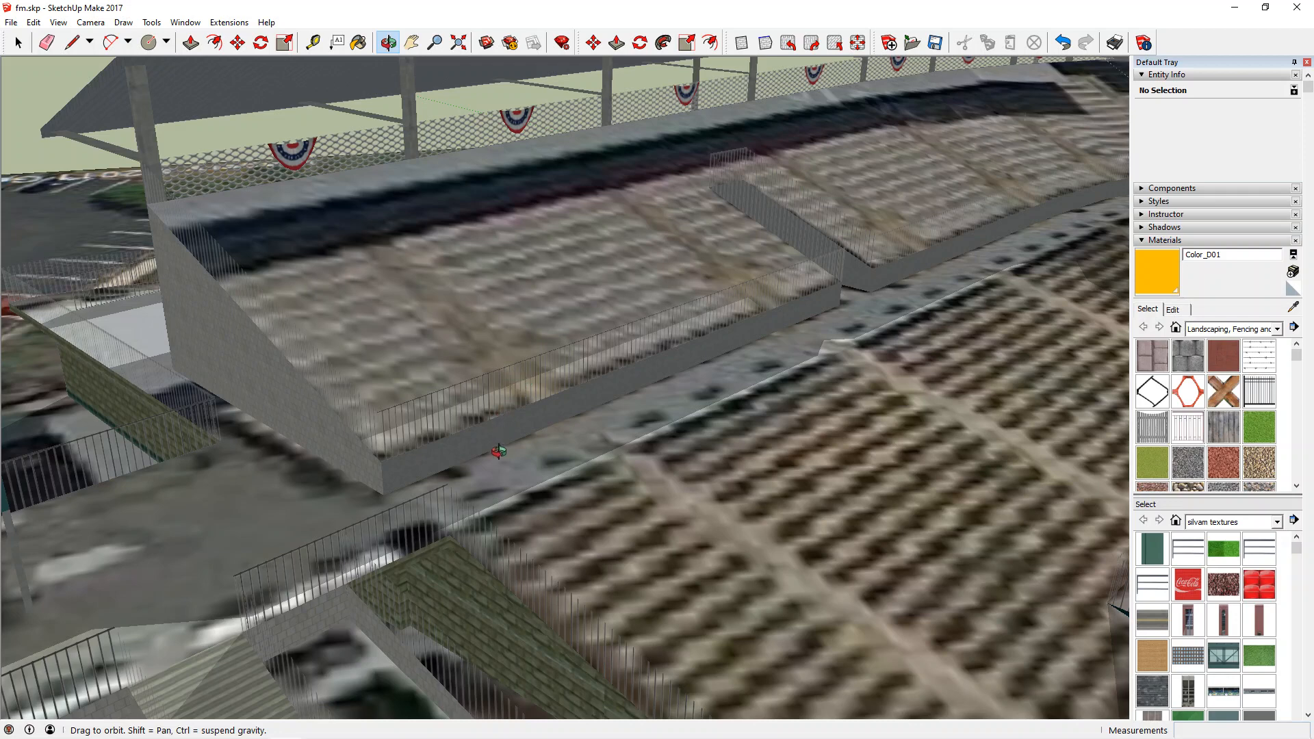
{"action": "left_click_drag", "start_coordinate": [524, 383], "coordinate": [349, 332]}
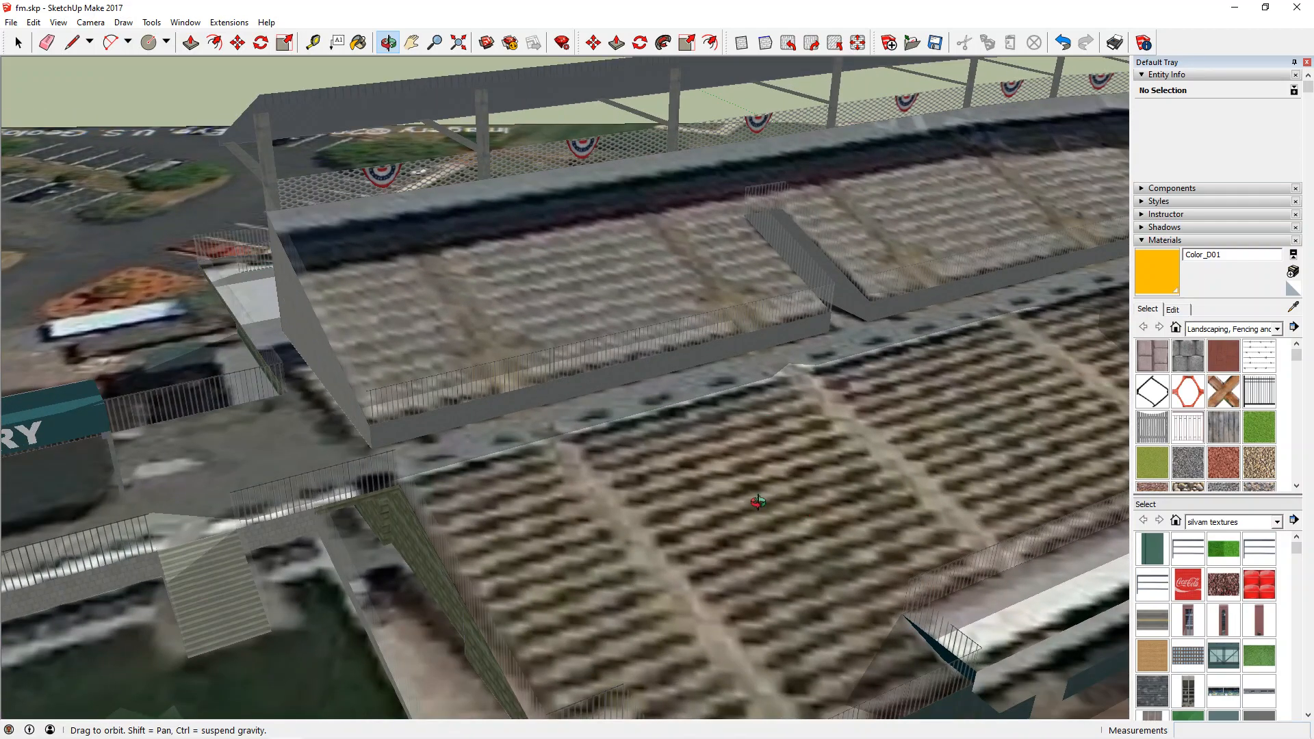
{"action": "scroll", "coordinate": [657, 546], "scroll_direction": "down", "scroll_amount": 4}
{"action": "left_click_drag", "start_coordinate": [657, 546], "coordinate": [341, 550]}
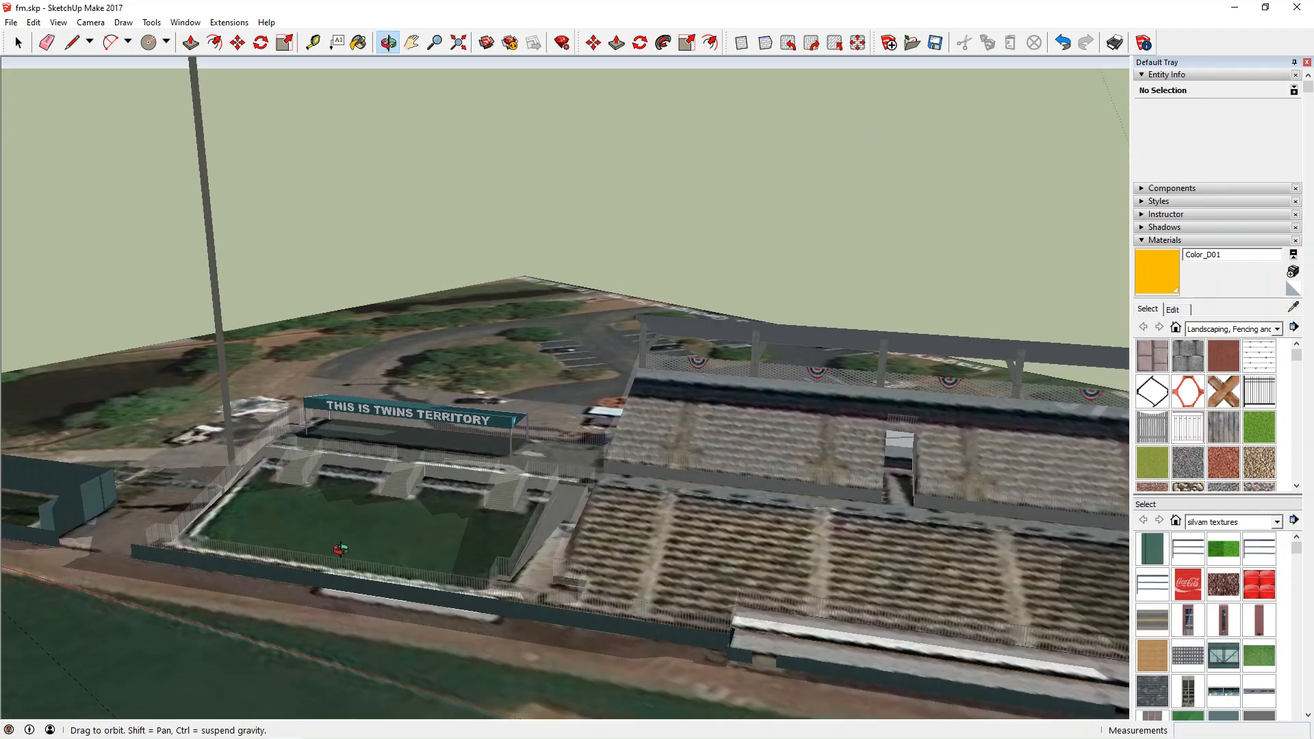
{"action": "scroll", "coordinate": [341, 550], "scroll_direction": "up", "scroll_amount": 5}
{"action": "left_click_drag", "start_coordinate": [792, 561], "coordinate": [726, 596]}
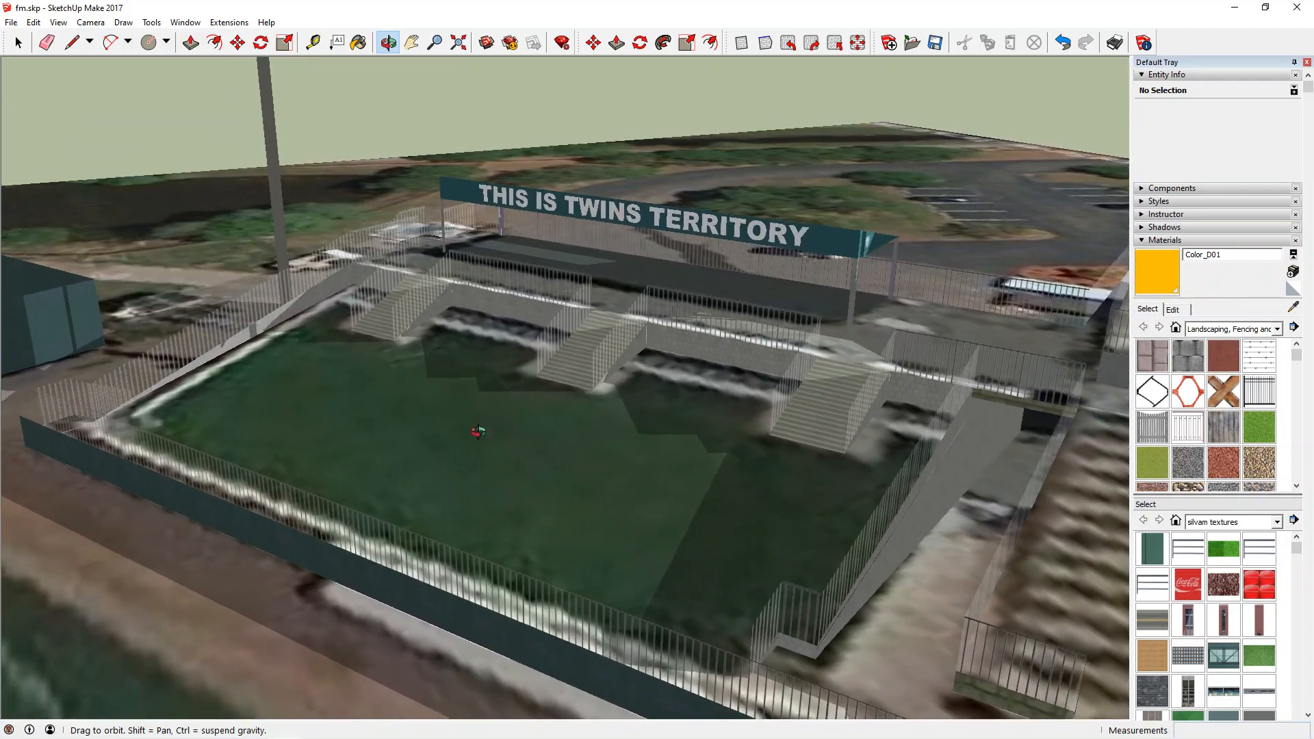
{"action": "scroll", "coordinate": [478, 432], "scroll_direction": "down", "scroll_amount": 5}
{"action": "left_click_drag", "start_coordinate": [686, 397], "coordinate": [815, 465]}
{"action": "scroll", "coordinate": [258, 370], "scroll_direction": "down", "scroll_amount": 3}
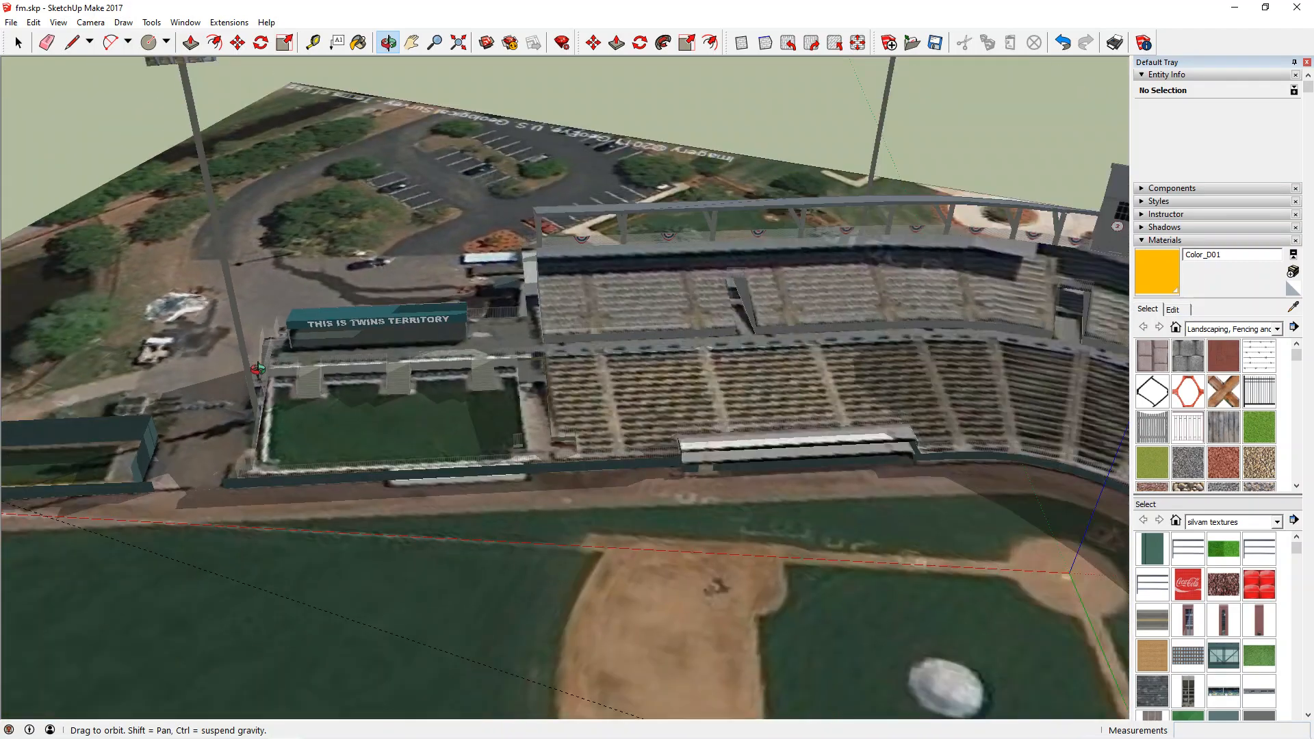
{"action": "scroll", "coordinate": [258, 370], "scroll_direction": "down", "scroll_amount": 4}
{"action": "left_click_drag", "start_coordinate": [938, 295], "coordinate": [1059, 285]}
{"action": "scroll", "coordinate": [1060, 284], "scroll_direction": "up", "scroll_amount": 5}
{"action": "left_click_drag", "start_coordinate": [178, 311], "coordinate": [362, 388]}
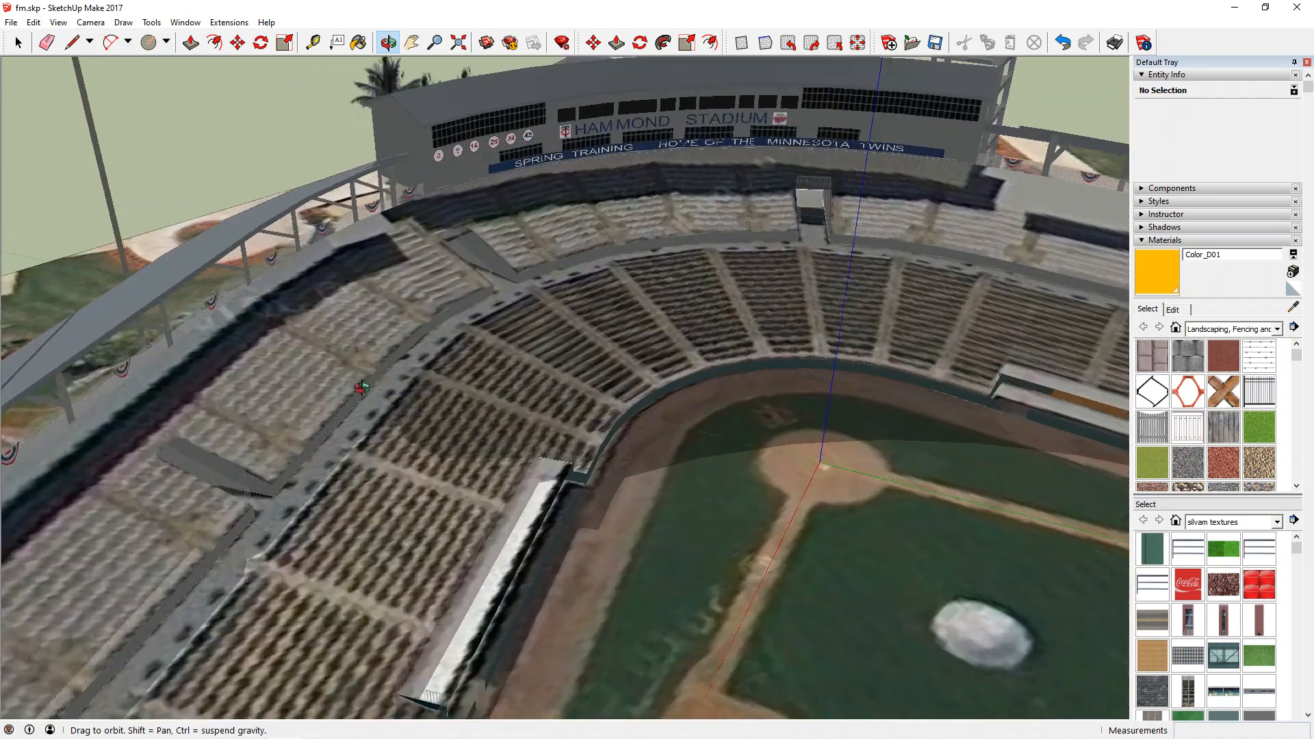
{"action": "scroll", "coordinate": [362, 388], "scroll_direction": "down", "scroll_amount": 5}
{"action": "scroll", "coordinate": [1042, 393], "scroll_direction": "up", "scroll_amount": 5}
{"action": "left_click_drag", "start_coordinate": [1041, 393], "coordinate": [653, 334]}
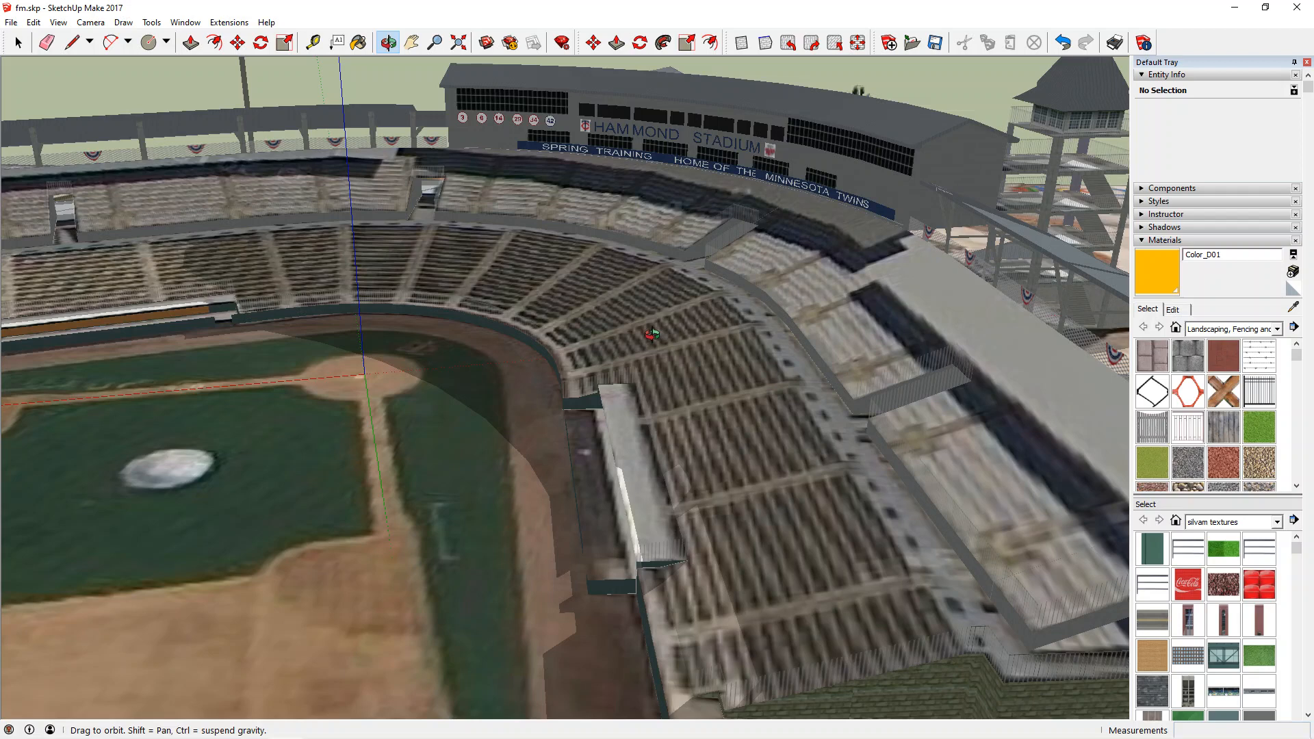
{"action": "left_click_drag", "start_coordinate": [608, 363], "coordinate": [644, 380]}
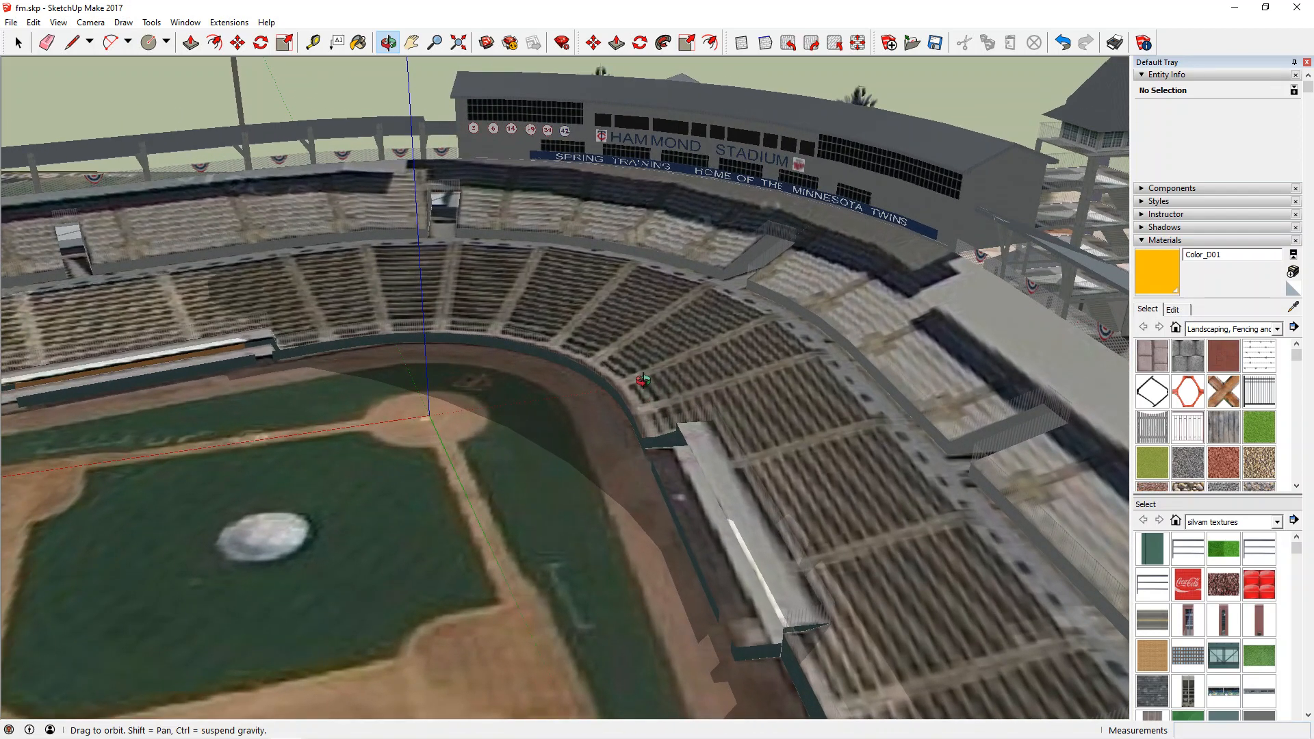
{"action": "left_click_drag", "start_coordinate": [638, 358], "coordinate": [719, 379]}
{"action": "scroll", "coordinate": [419, 370], "scroll_direction": "down", "scroll_amount": 2}
- Explode the stadium group and its nested groups into loose geometry
{"action": "key", "text": "space"}
{"action": "left_click", "coordinate": [490, 332]}
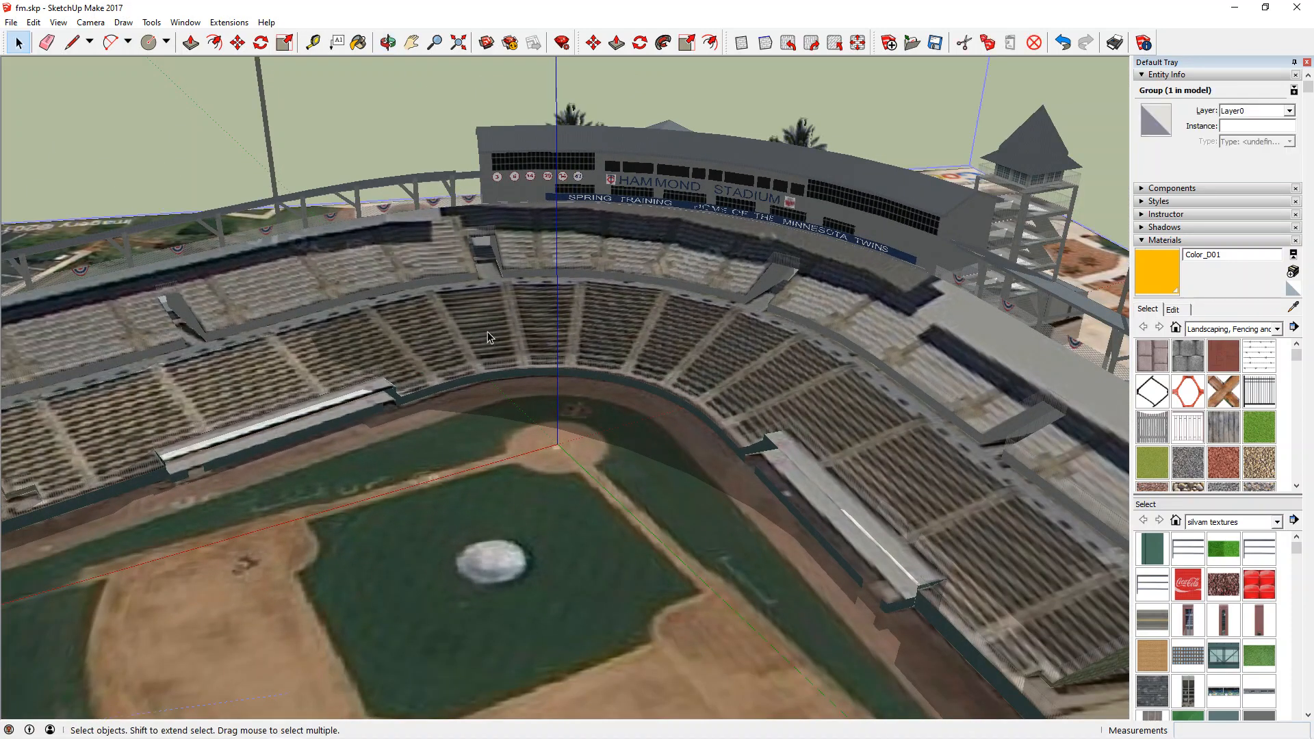
{"action": "scroll", "coordinate": [520, 362], "scroll_direction": "down", "scroll_amount": 8}
{"action": "right_click", "coordinate": [565, 398]}
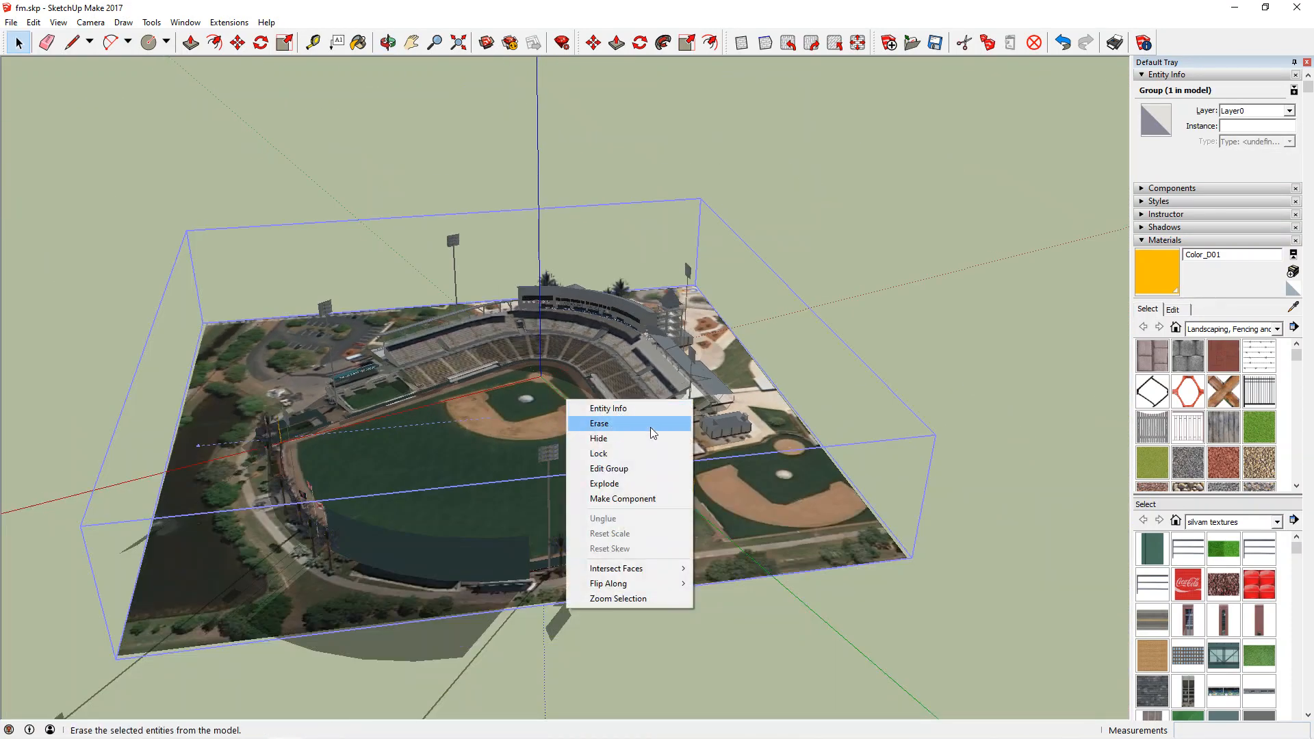
{"action": "left_click", "coordinate": [657, 483]}
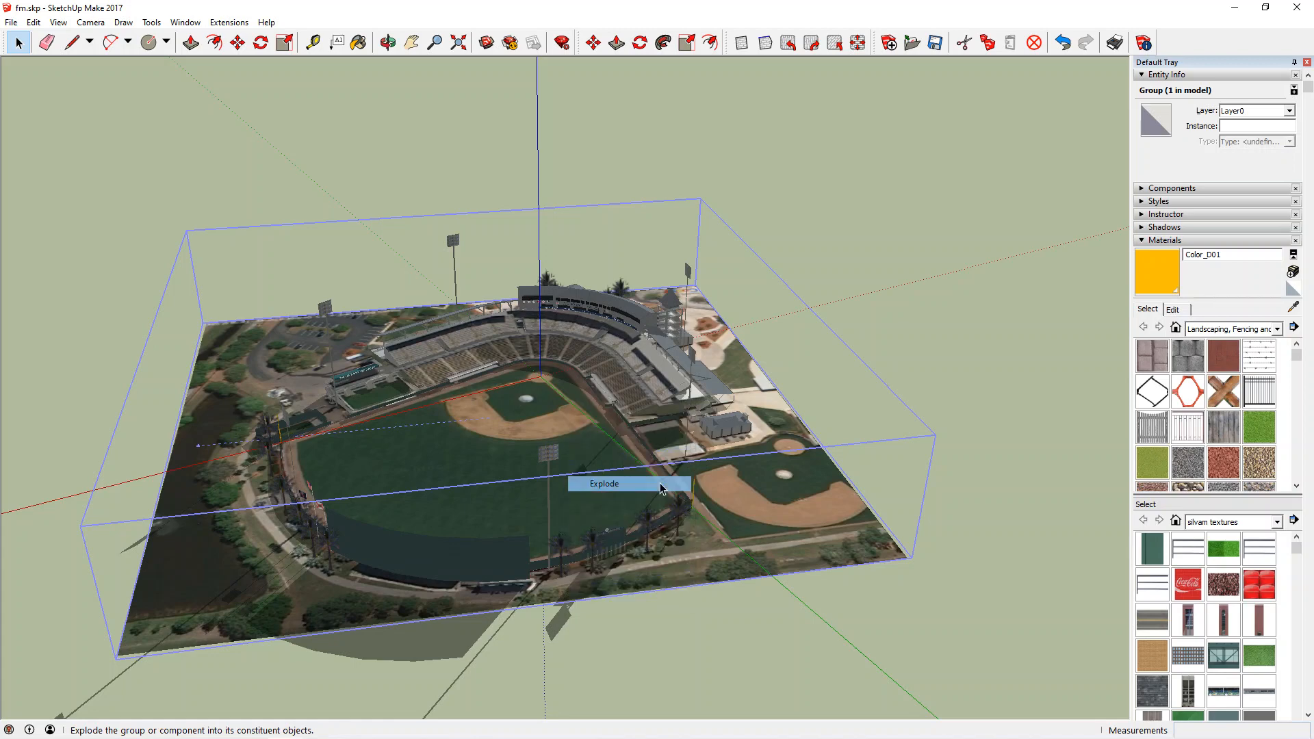
{"action": "right_click", "coordinate": [629, 394]}
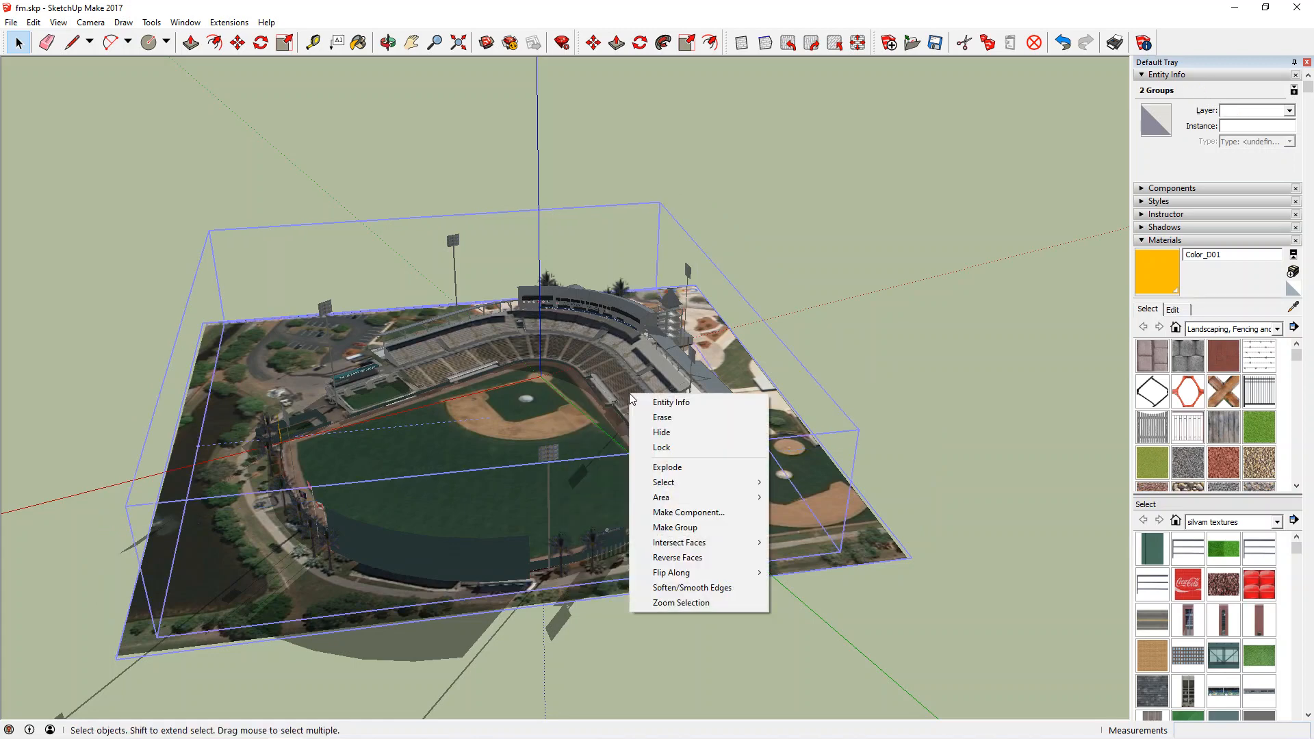
{"action": "left_click", "coordinate": [722, 468]}
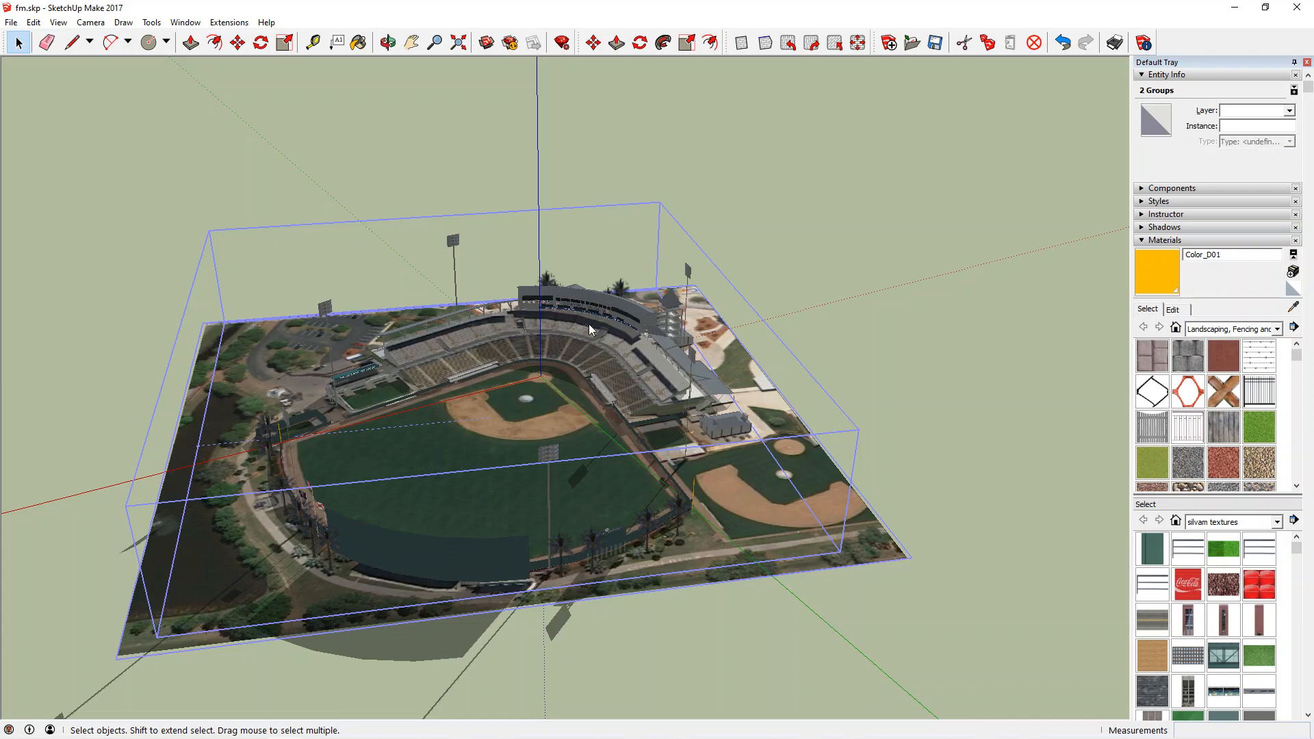
{"action": "scroll", "coordinate": [490, 431], "scroll_direction": "up", "scroll_amount": 2}
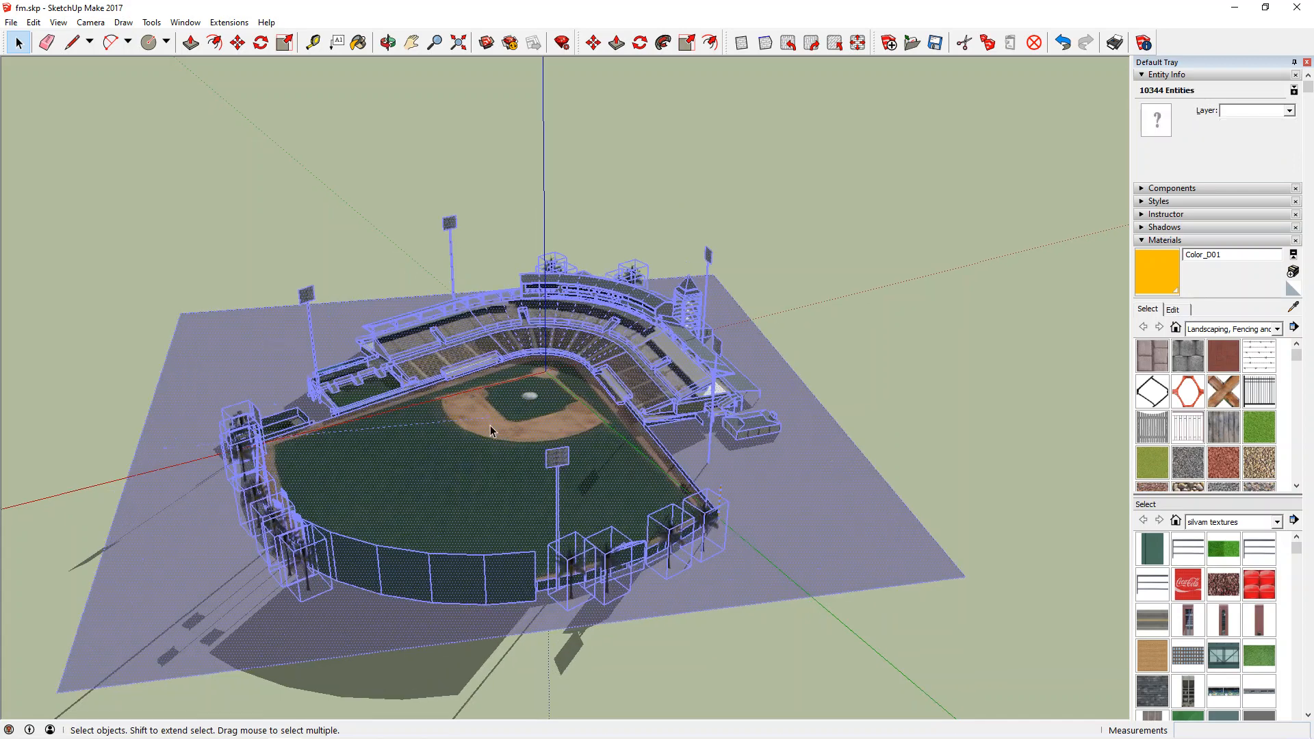
{"action": "scroll", "coordinate": [491, 428], "scroll_direction": "down", "scroll_amount": 3}
{"action": "scroll", "coordinate": [701, 457], "scroll_direction": "up", "scroll_amount": 3}
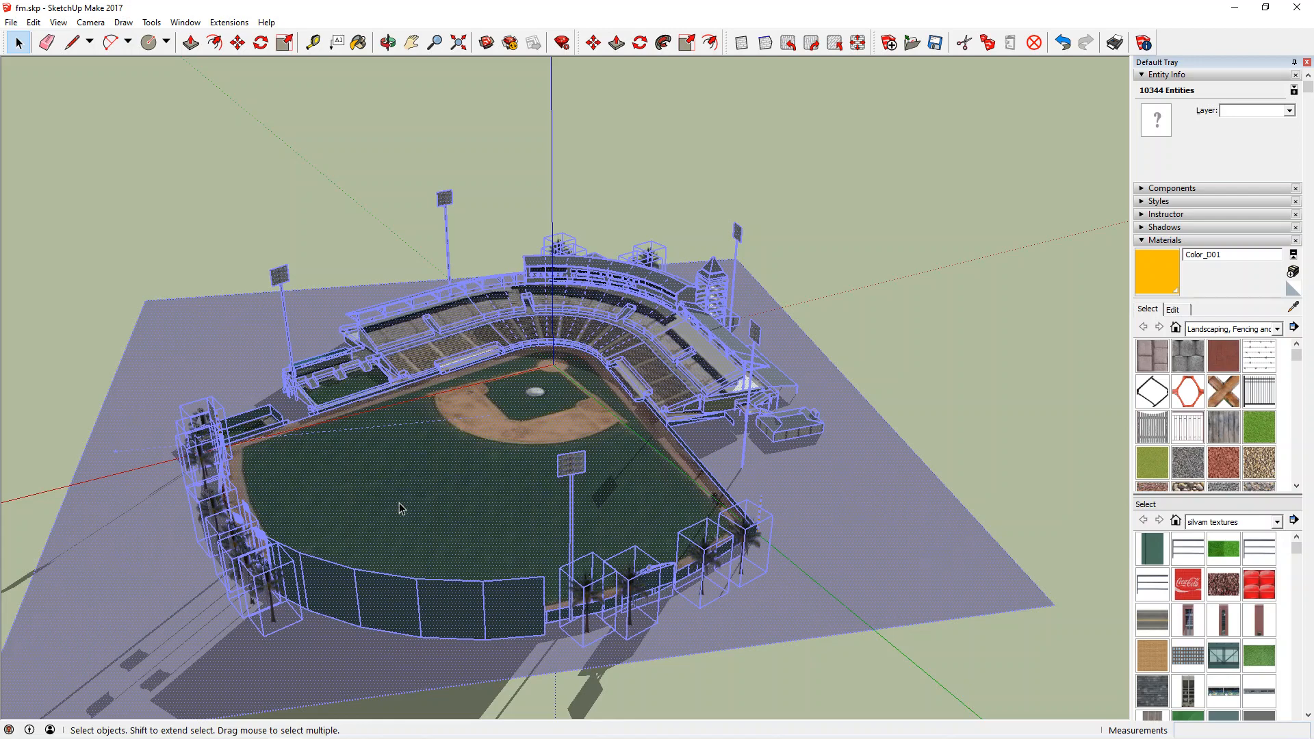
- Check the ground face and the lower-tier seating surfaces by selecting them individually, ending with the seats behind home plate
{"action": "left_click", "coordinate": [822, 548]}
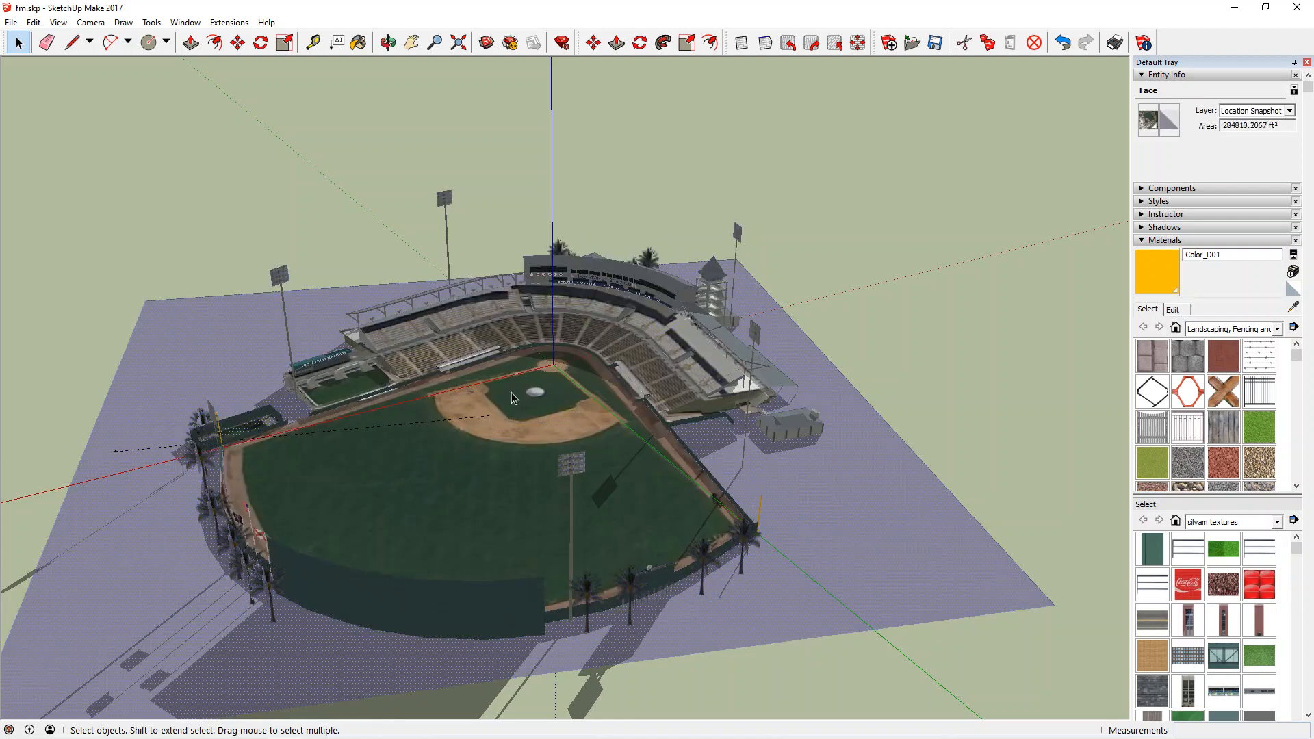
{"action": "scroll", "coordinate": [510, 380], "scroll_direction": "up", "scroll_amount": 3}
{"action": "scroll", "coordinate": [586, 394], "scroll_direction": "down", "scroll_amount": 1}
{"action": "scroll", "coordinate": [574, 374], "scroll_direction": "up", "scroll_amount": 6}
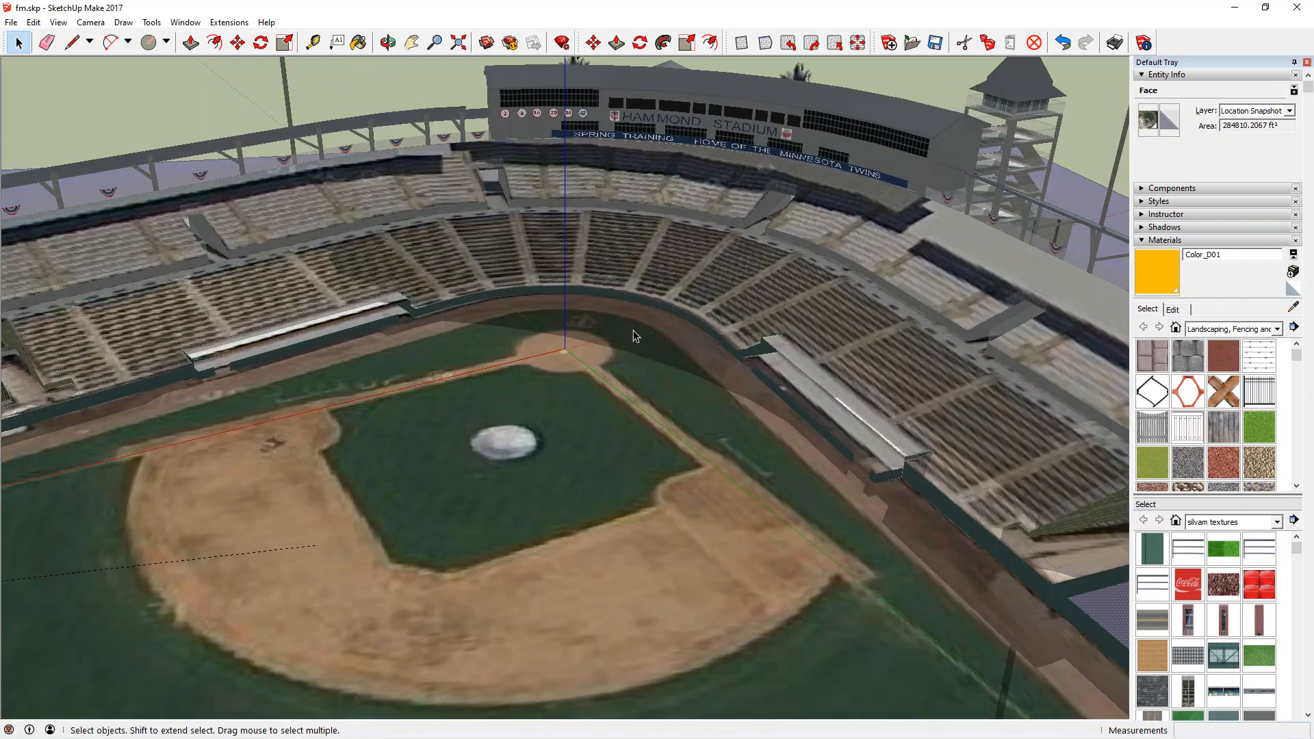
{"action": "left_click", "coordinate": [634, 254]}
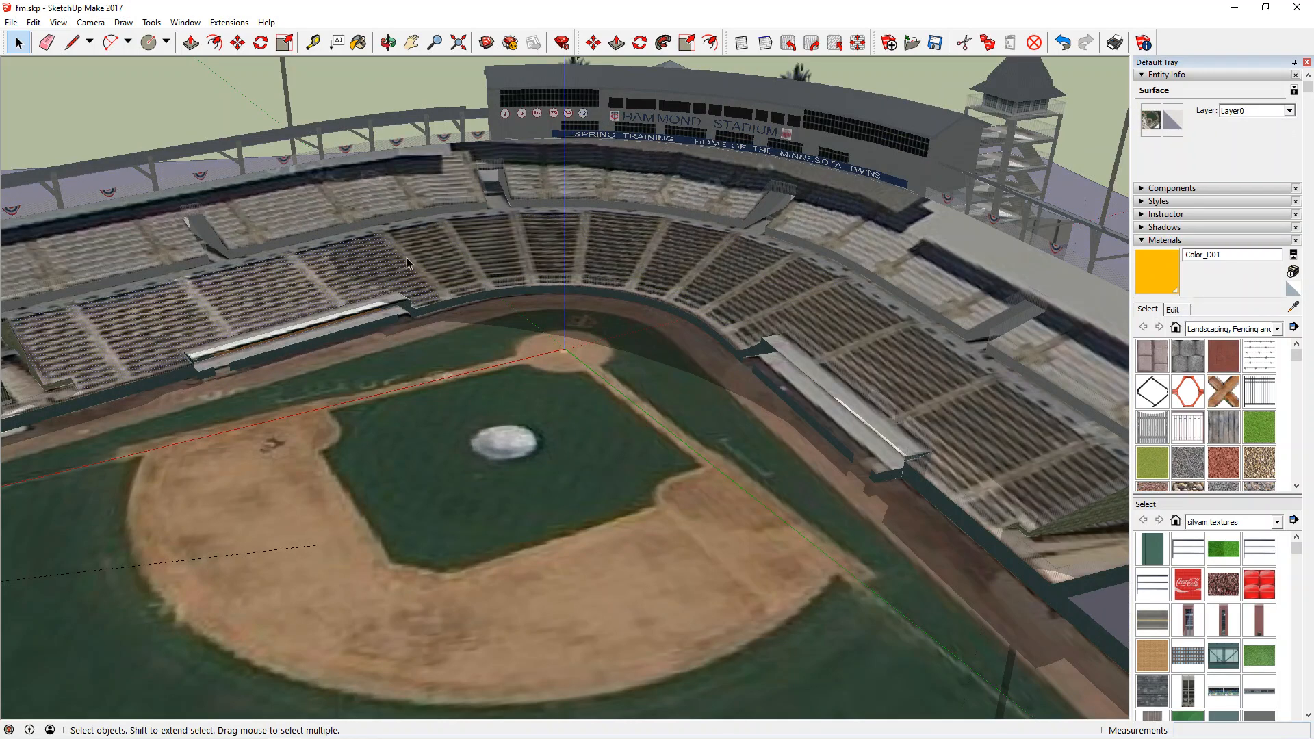
{"action": "left_click", "coordinate": [963, 391]}
{"action": "left_click", "coordinate": [647, 276]}
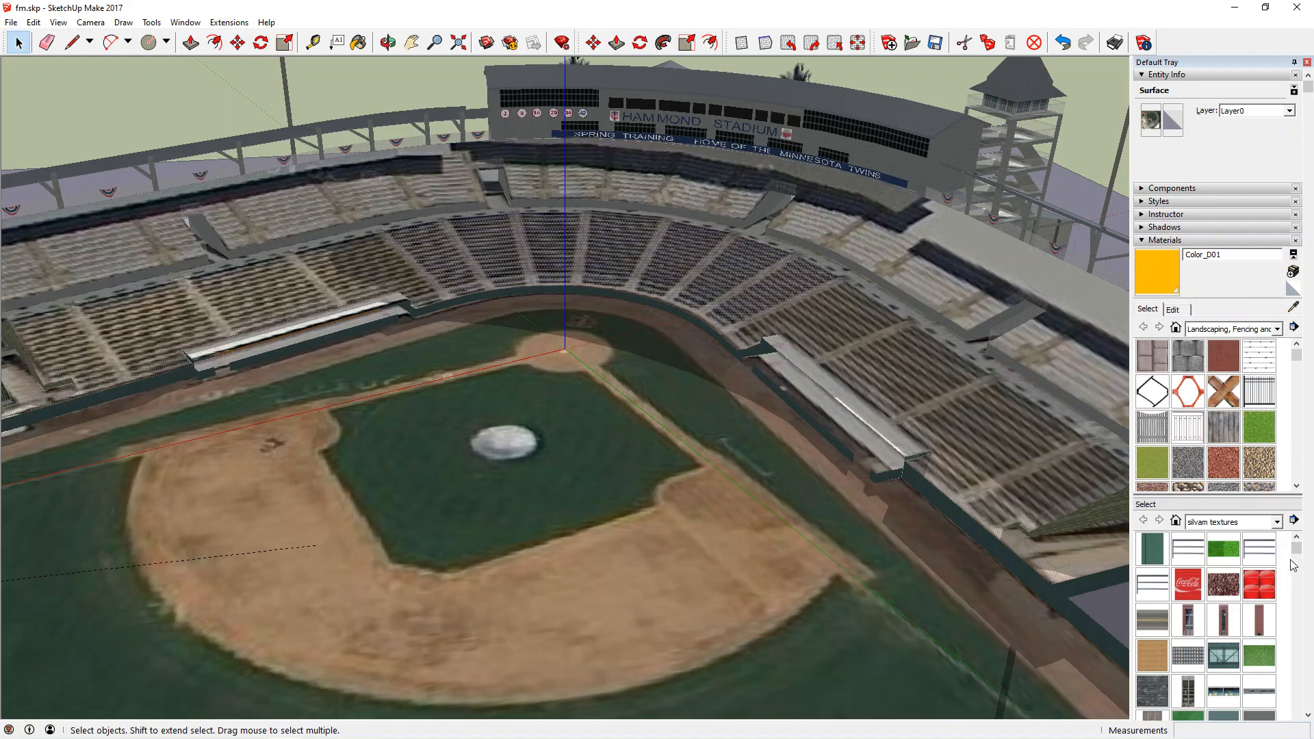
- Paint all lower-tier seating surfaces with the crowd_new_2 material from the silvam textures collection
{"action": "left_click_drag", "start_coordinate": [1298, 551], "coordinate": [1312, 667]}
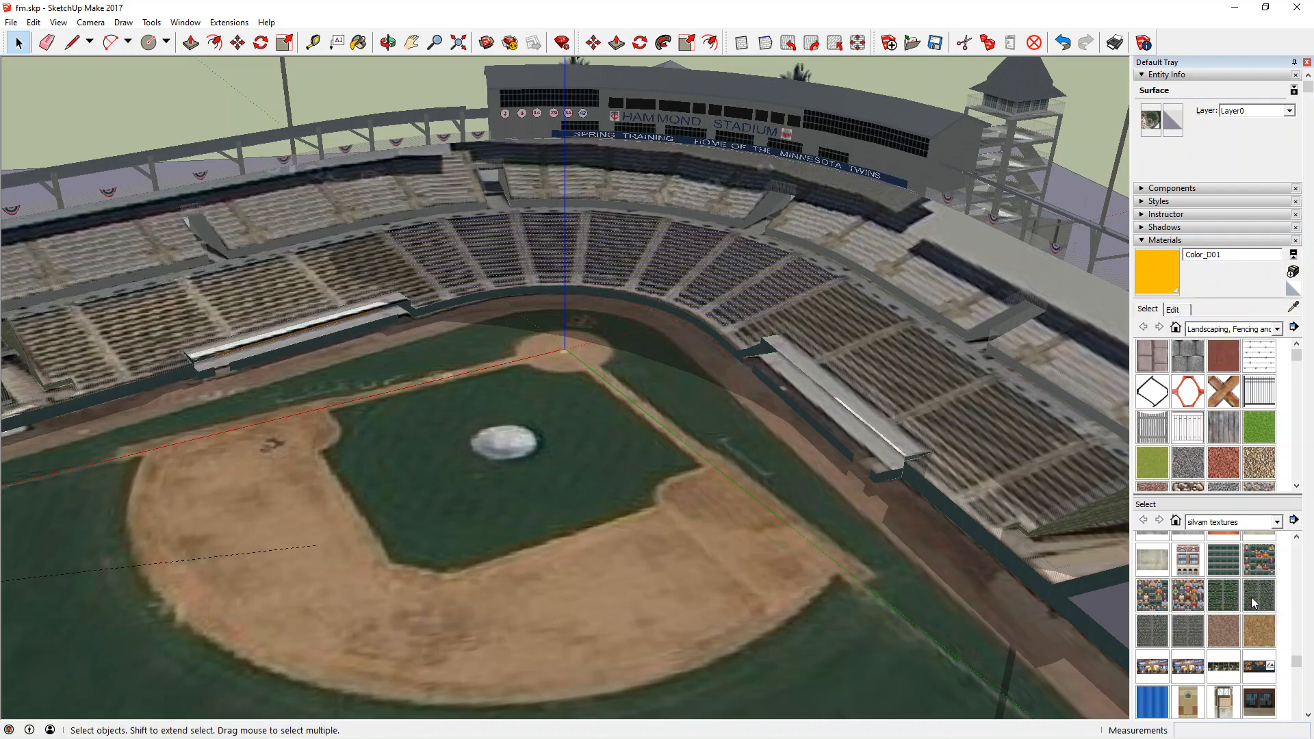
{"action": "left_click", "coordinate": [1156, 631]}
{"action": "scroll", "coordinate": [859, 621], "scroll_direction": "down", "scroll_amount": 1}
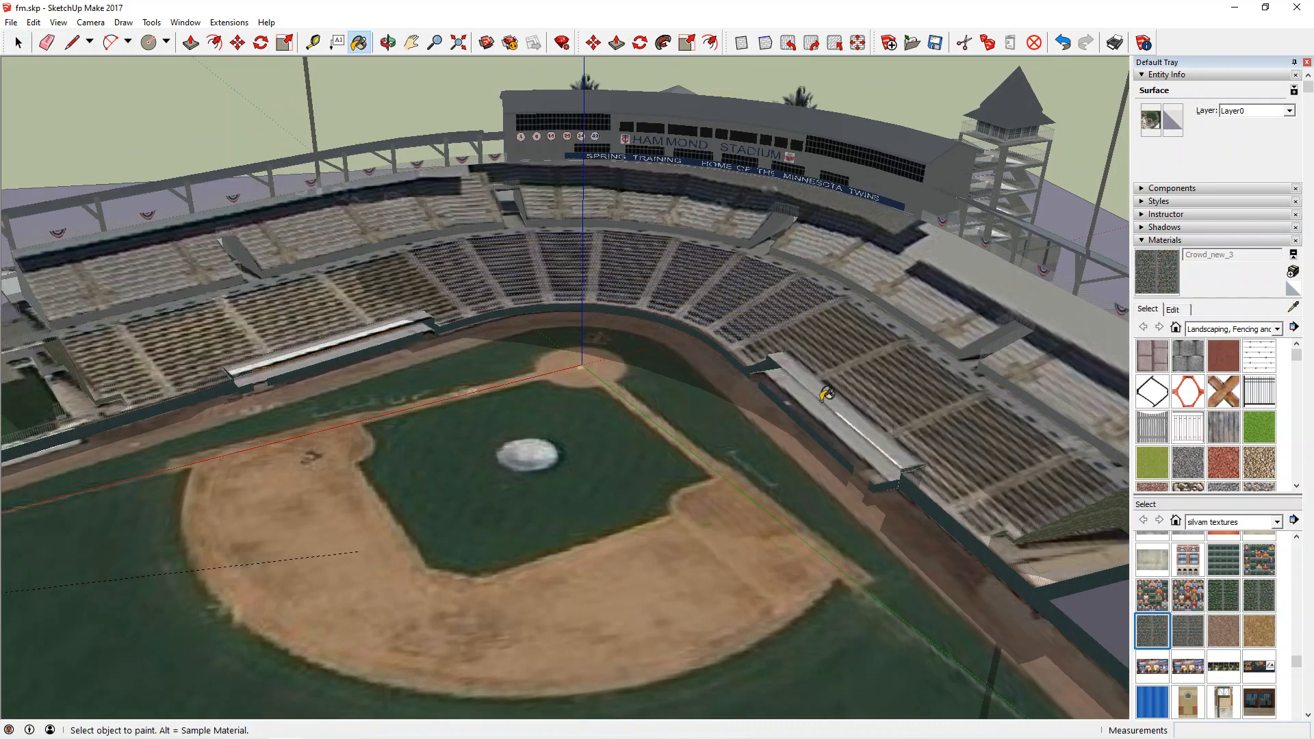
{"action": "left_click", "coordinate": [1258, 600]}
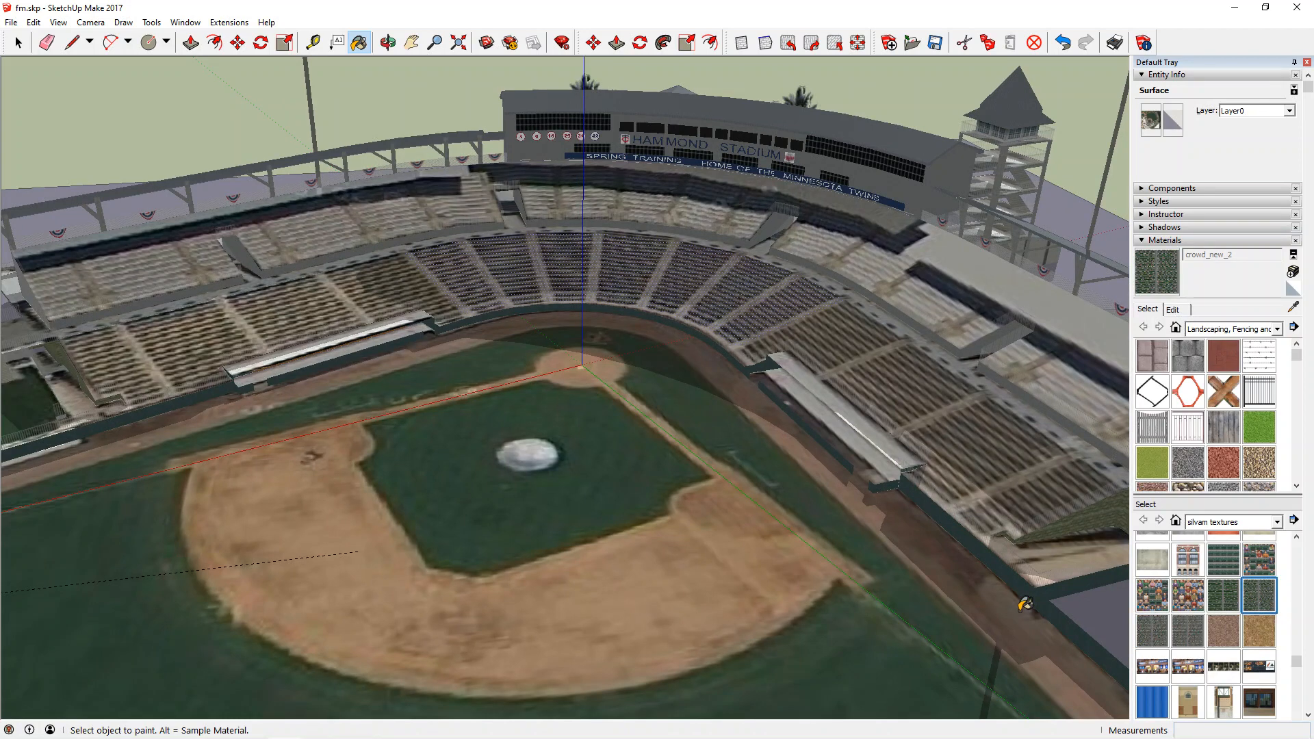
{"action": "left_click", "coordinate": [924, 411]}
{"action": "left_click", "coordinate": [744, 294]}
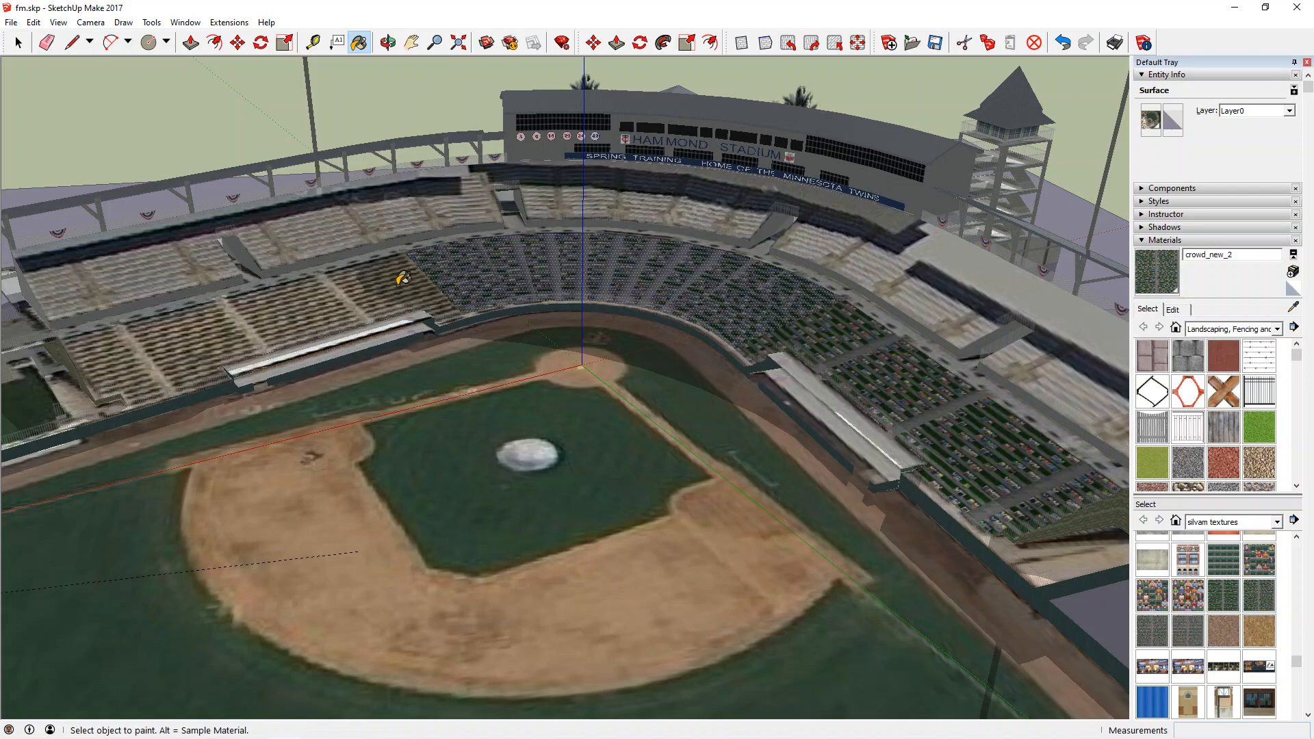
{"action": "left_click", "coordinate": [401, 279]}
- Paint the upper-tier seating surfaces around the whole stadium with the same crowd_new_2 material
{"action": "left_click", "coordinate": [204, 254]}
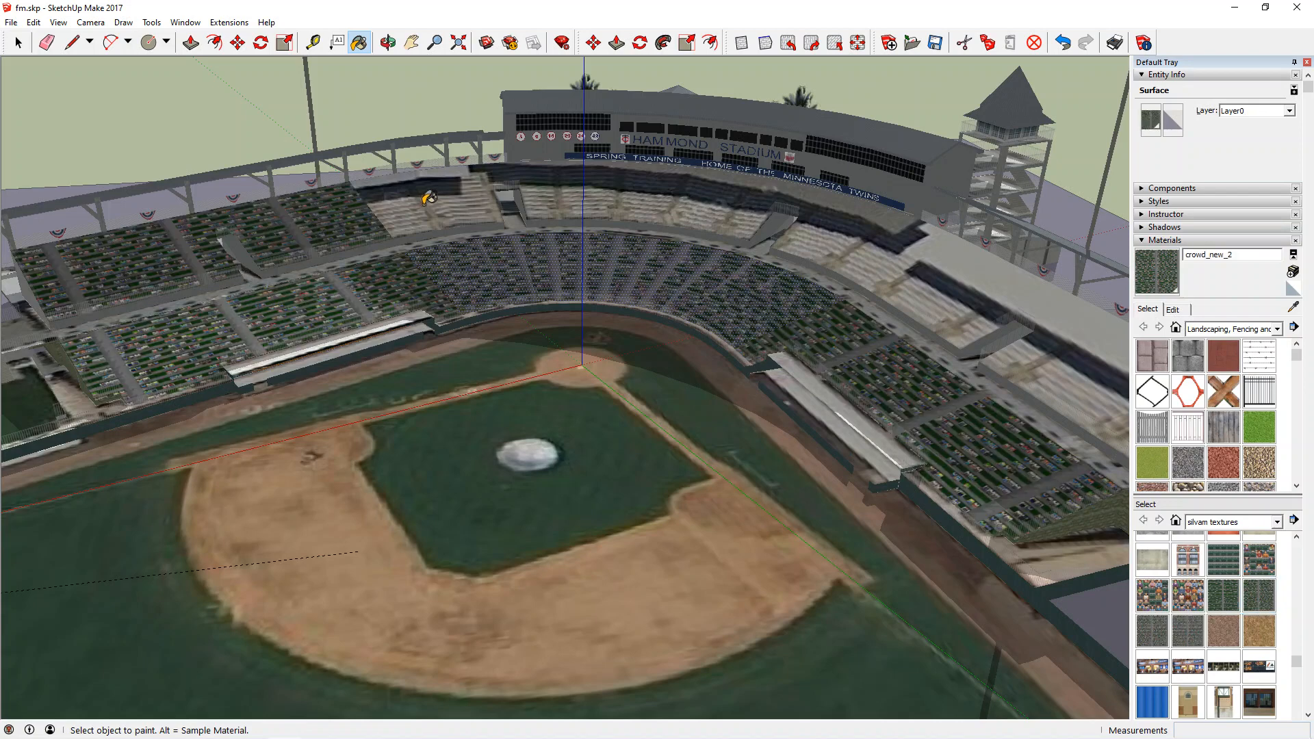
{"action": "left_click", "coordinate": [428, 198]}
{"action": "left_click", "coordinate": [712, 194]}
{"action": "left_click", "coordinate": [813, 217]}
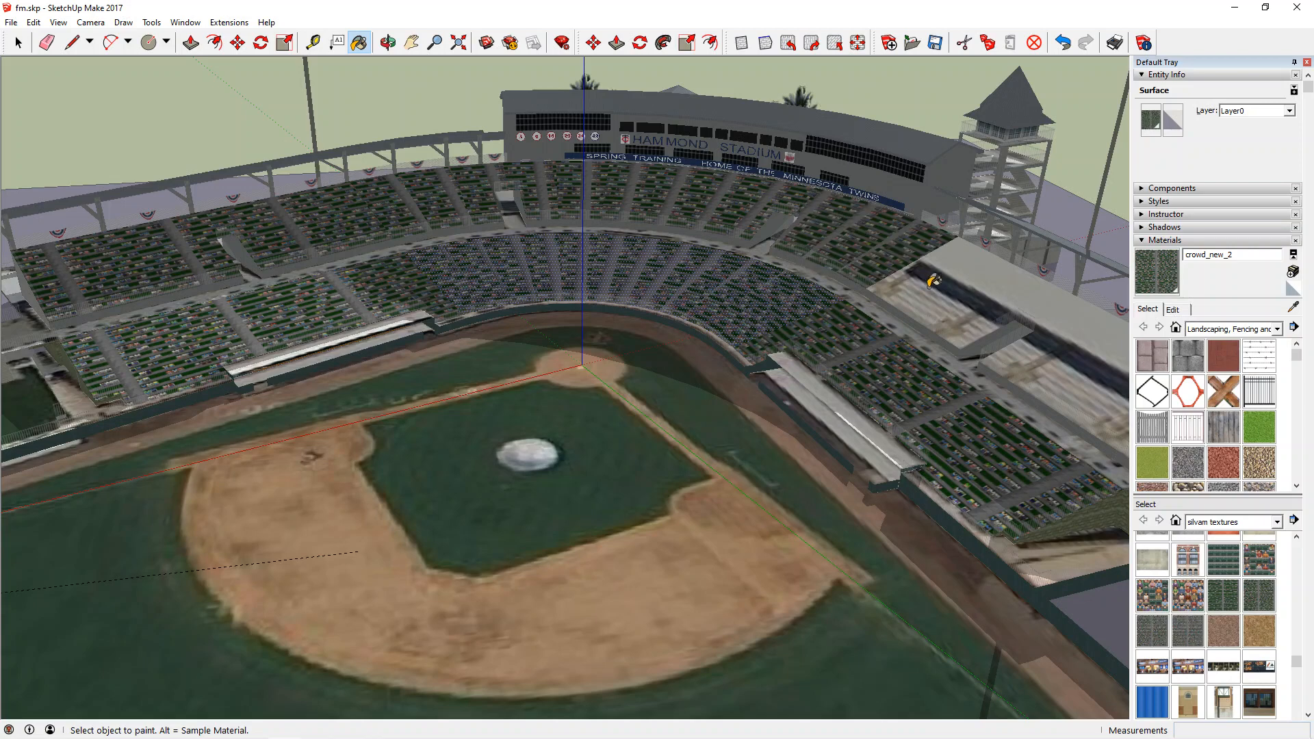
{"action": "left_click", "coordinate": [933, 279]}
{"action": "scroll", "coordinate": [469, 286], "scroll_direction": "down", "scroll_amount": 2}
- Select all faces with the crowd_new_2 material and apply crowd_new_2 to their back sides as well
{"action": "key", "text": "space"}
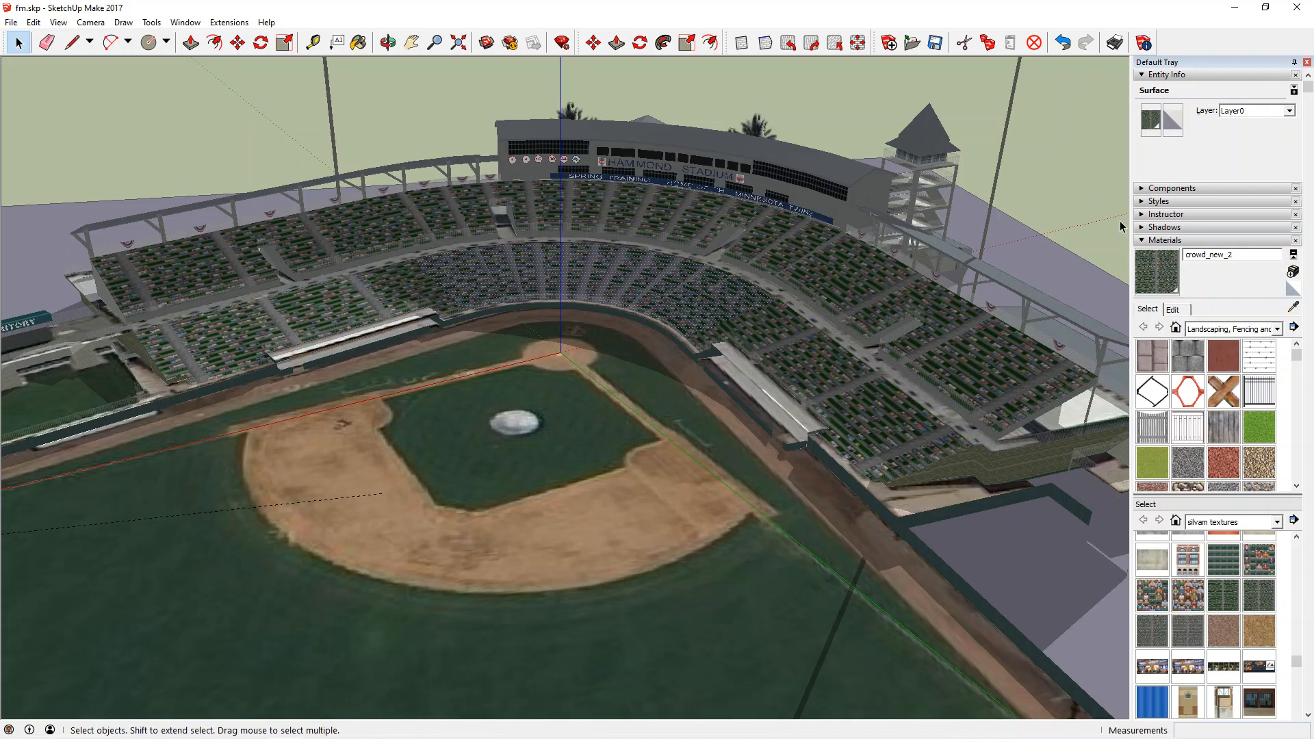
{"action": "right_click", "coordinate": [593, 281]}
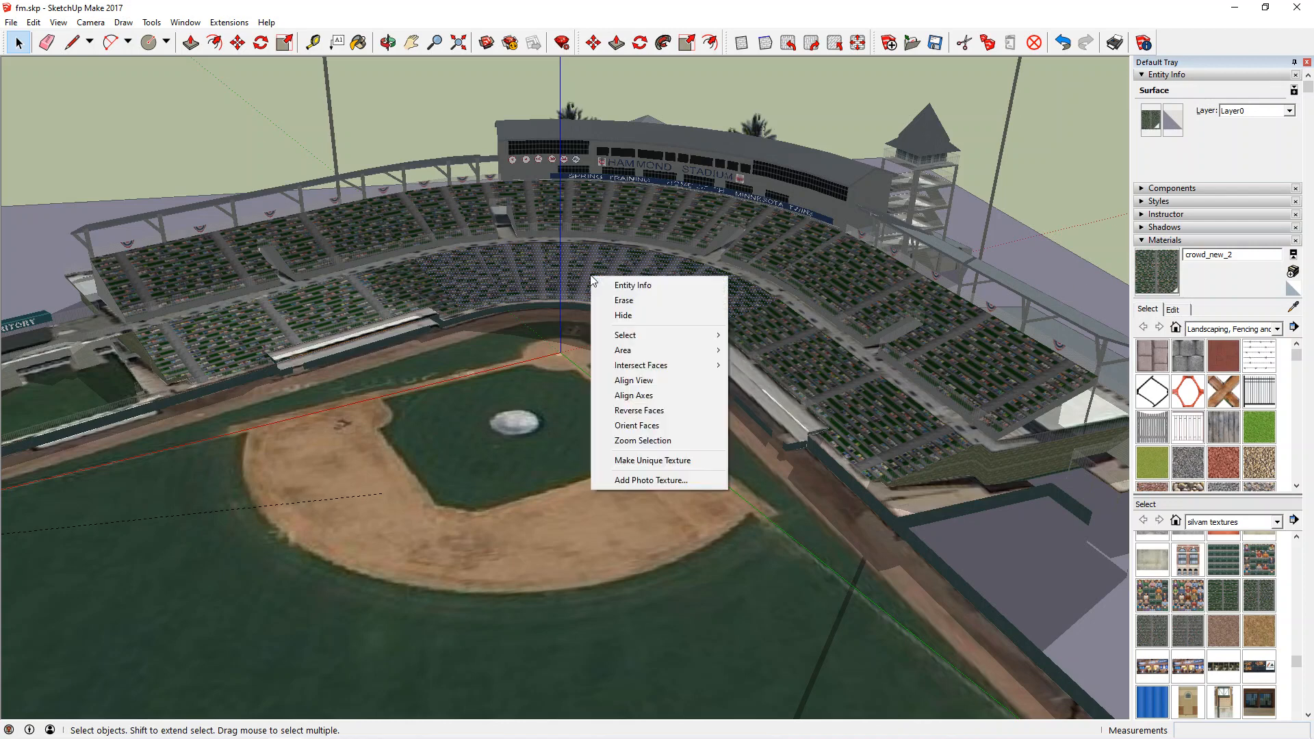
{"action": "mouse_move", "coordinate": [716, 336]}
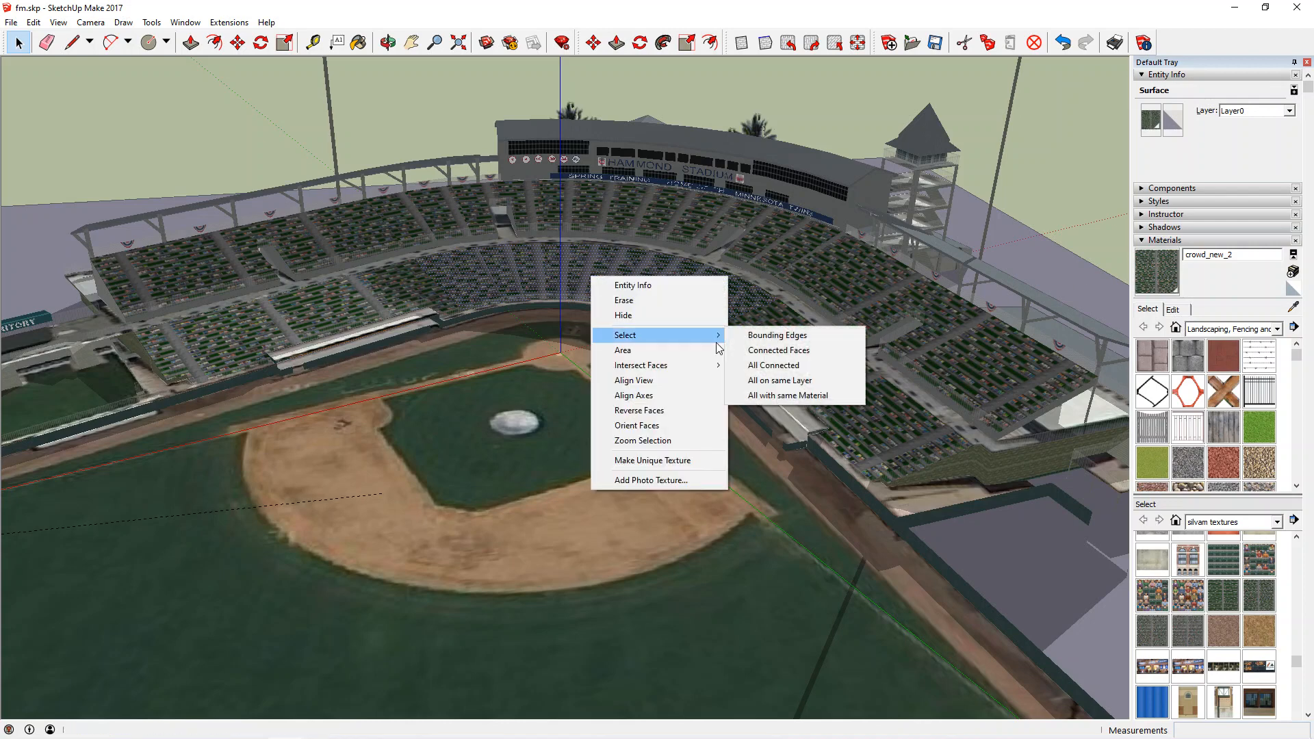
{"action": "left_click", "coordinate": [774, 396]}
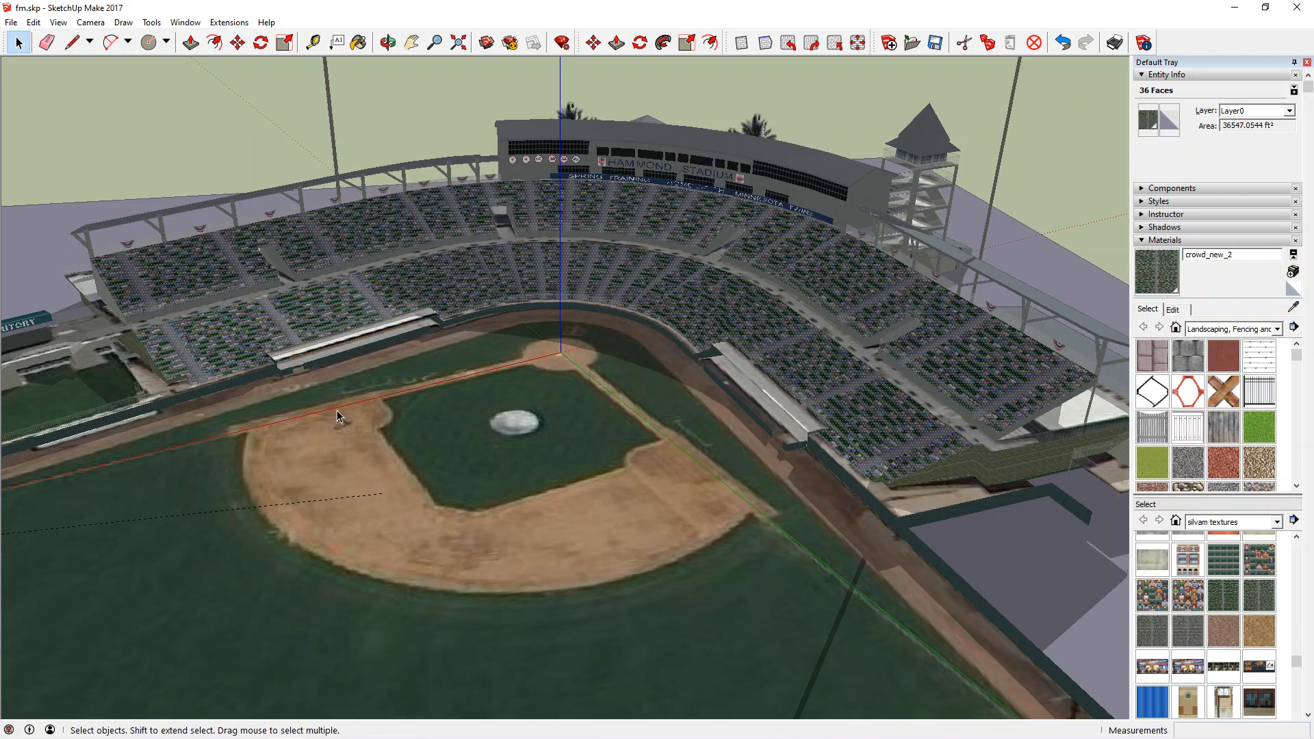
{"action": "left_click", "coordinate": [1169, 124]}
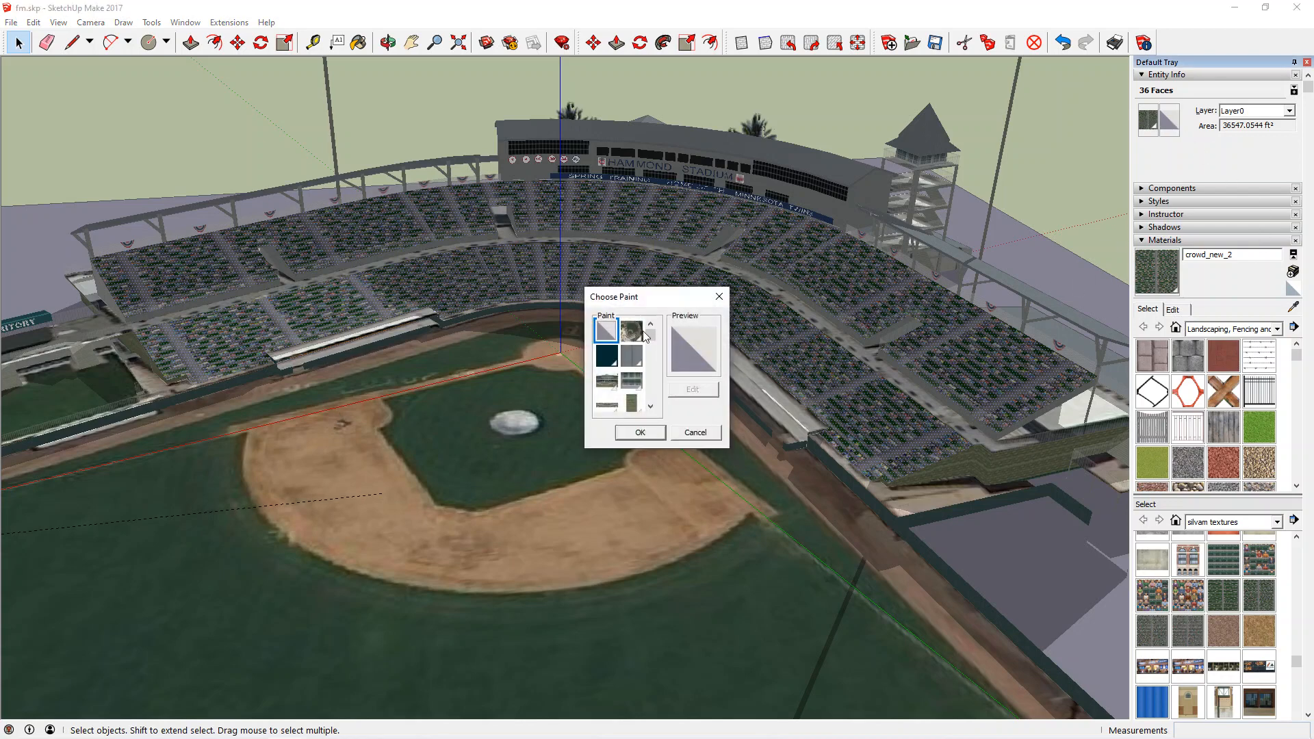
{"action": "scroll", "coordinate": [644, 335], "scroll_direction": "down", "scroll_amount": 3}
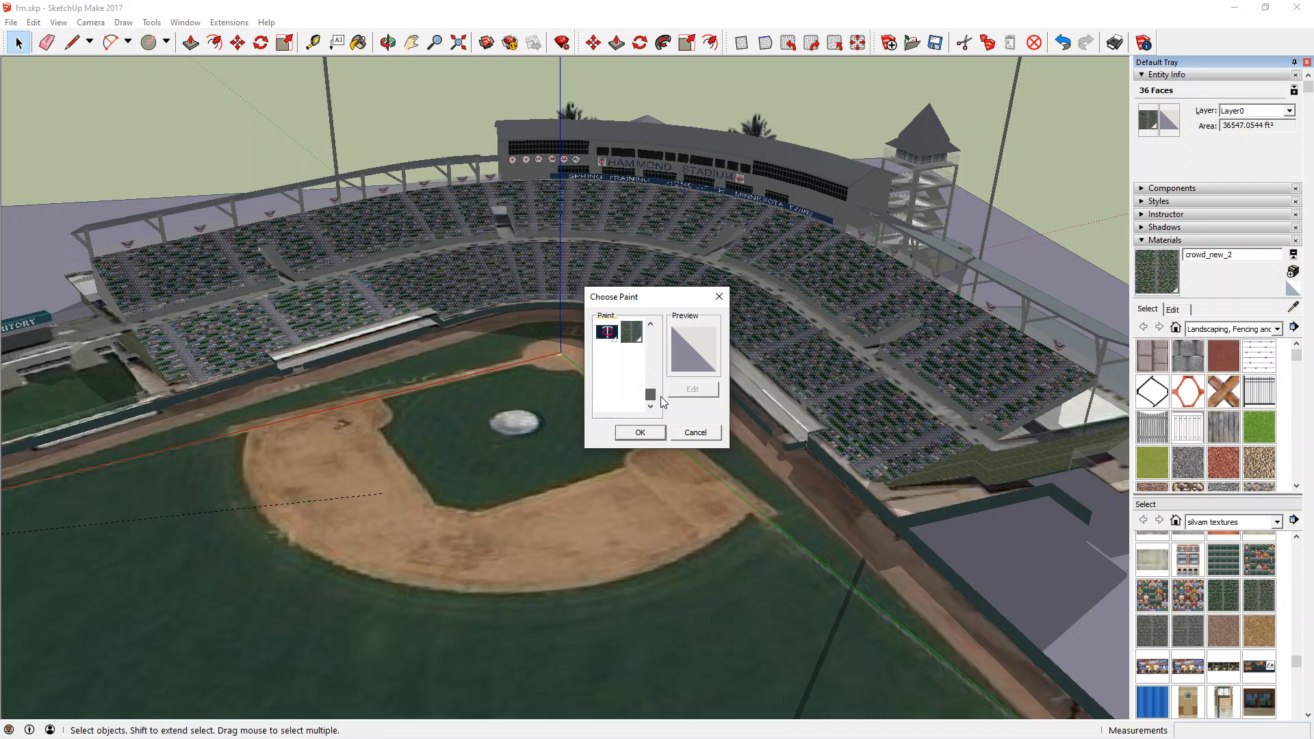
{"action": "left_click", "coordinate": [631, 334]}
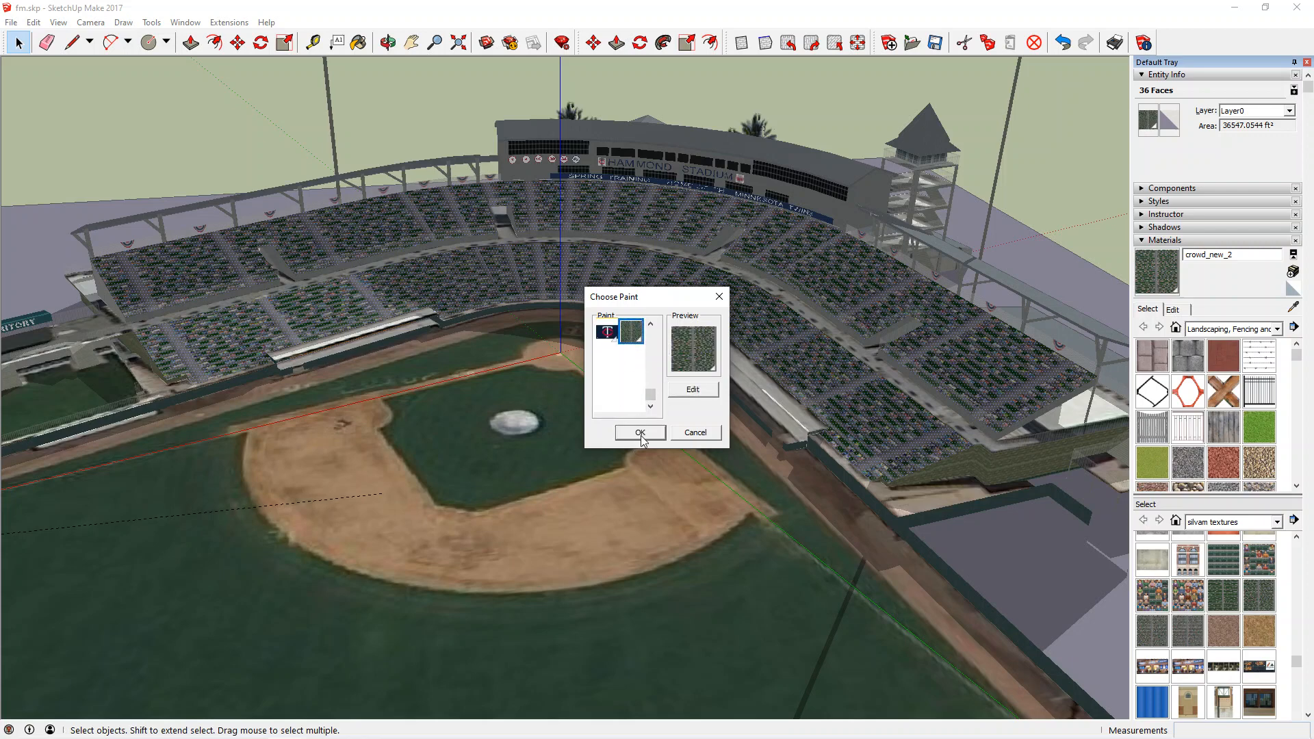
{"action": "left_click", "coordinate": [638, 432]}
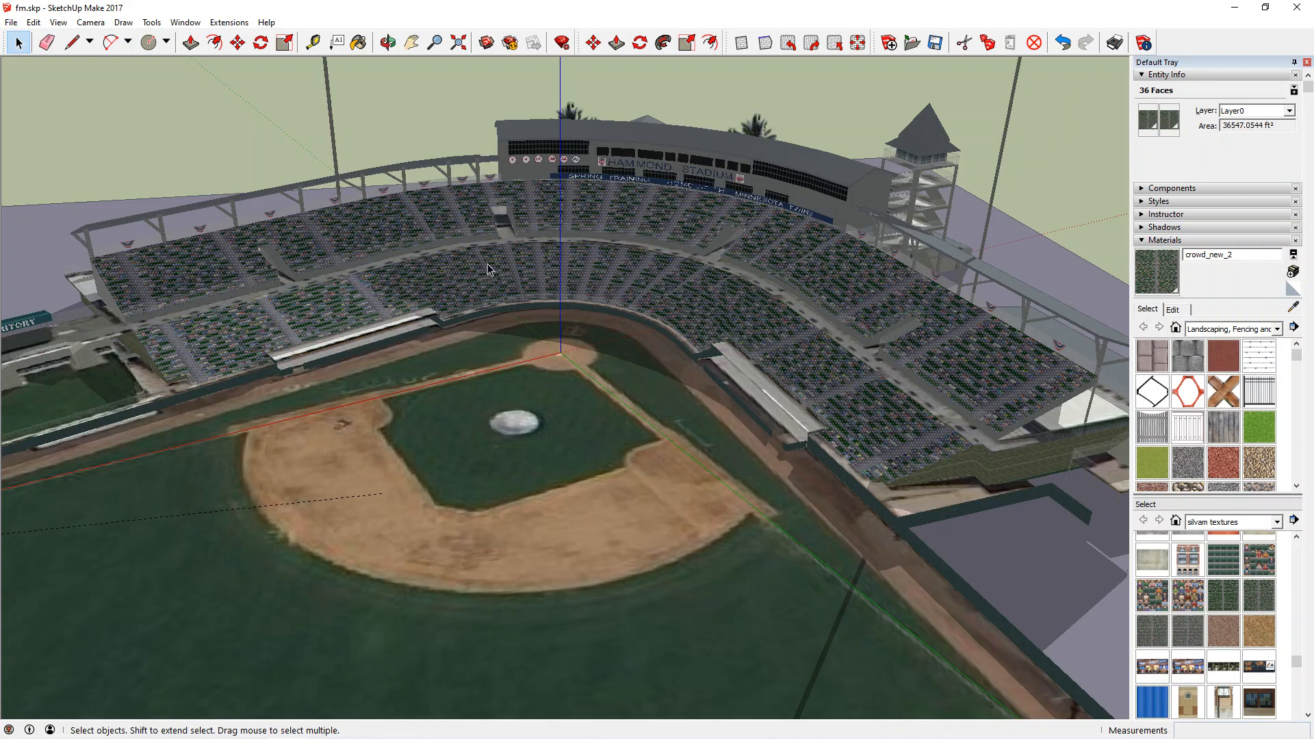
{"action": "left_click", "coordinate": [794, 363]}
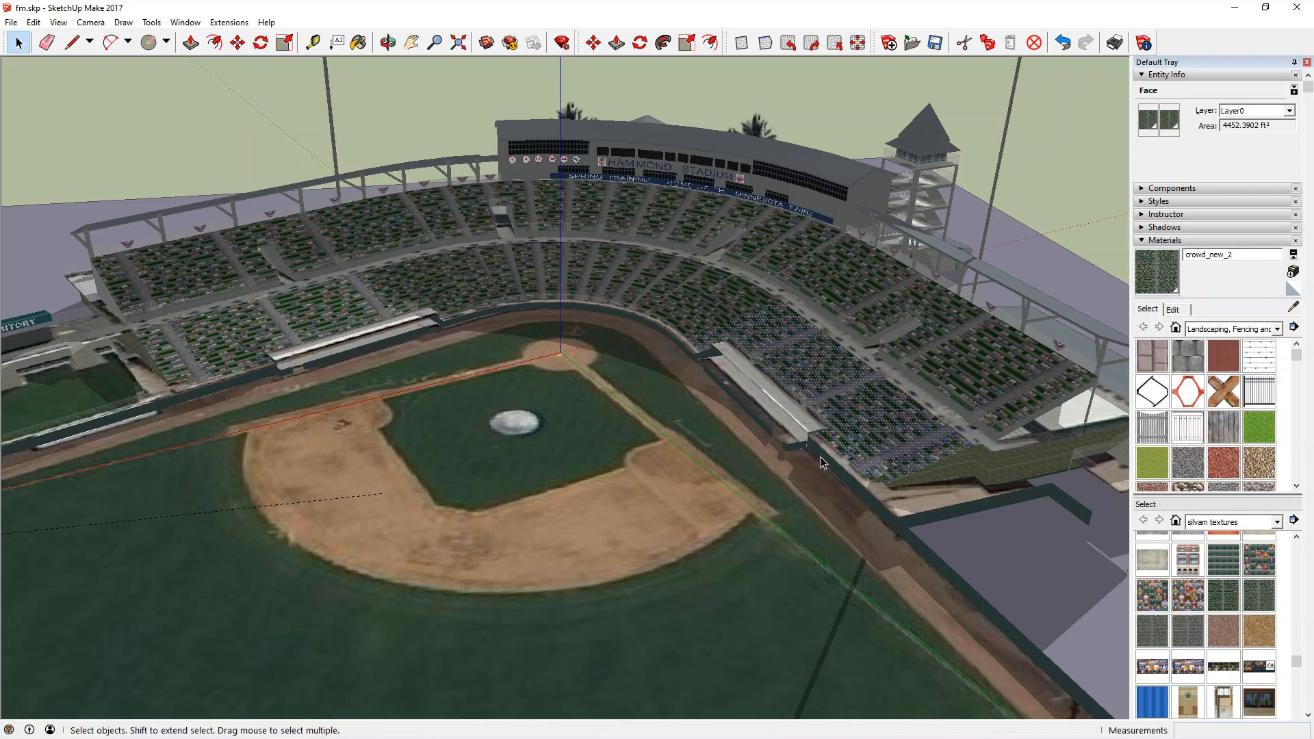
- Clear the selection and display the whole stadium in the Monochrome face style to examine the orientation of its faces
{"action": "scroll", "coordinate": [820, 457], "scroll_direction": "down", "scroll_amount": 5}
{"action": "scroll", "coordinate": [820, 457], "scroll_direction": "down", "scroll_amount": 5}
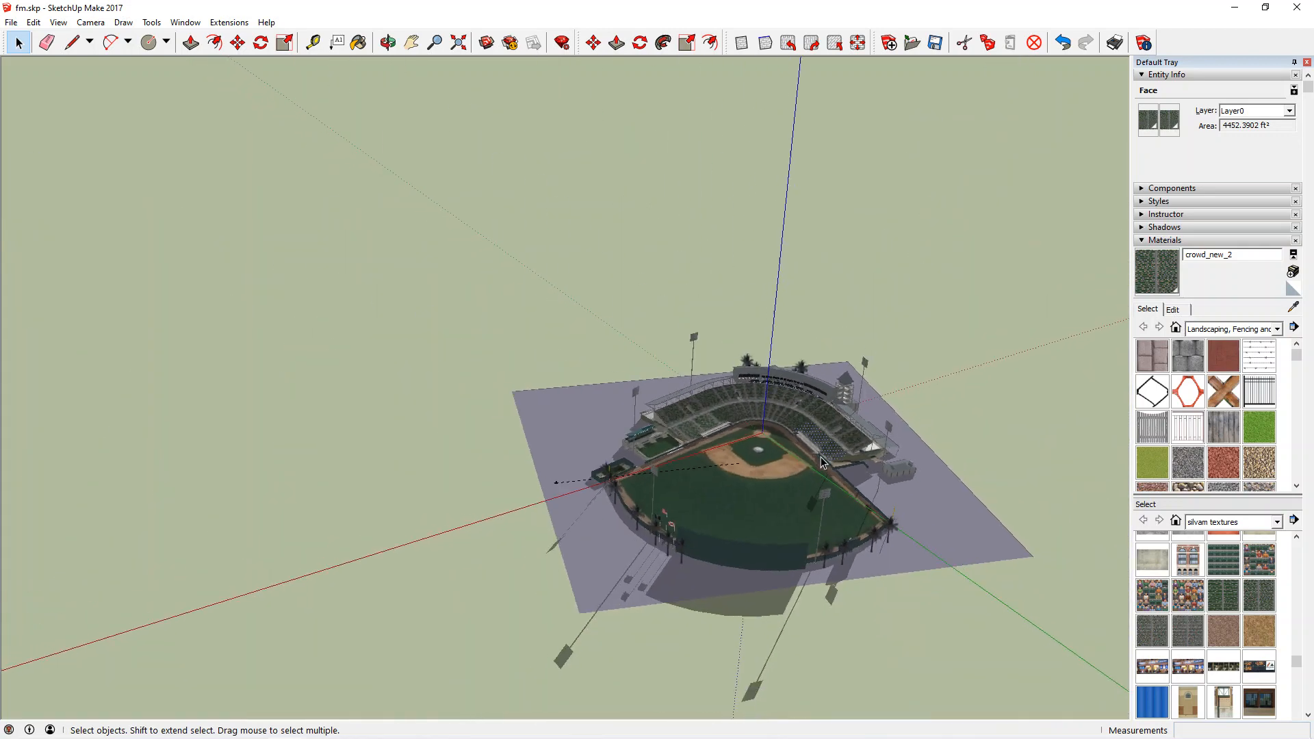
{"action": "left_click", "coordinate": [354, 267]}
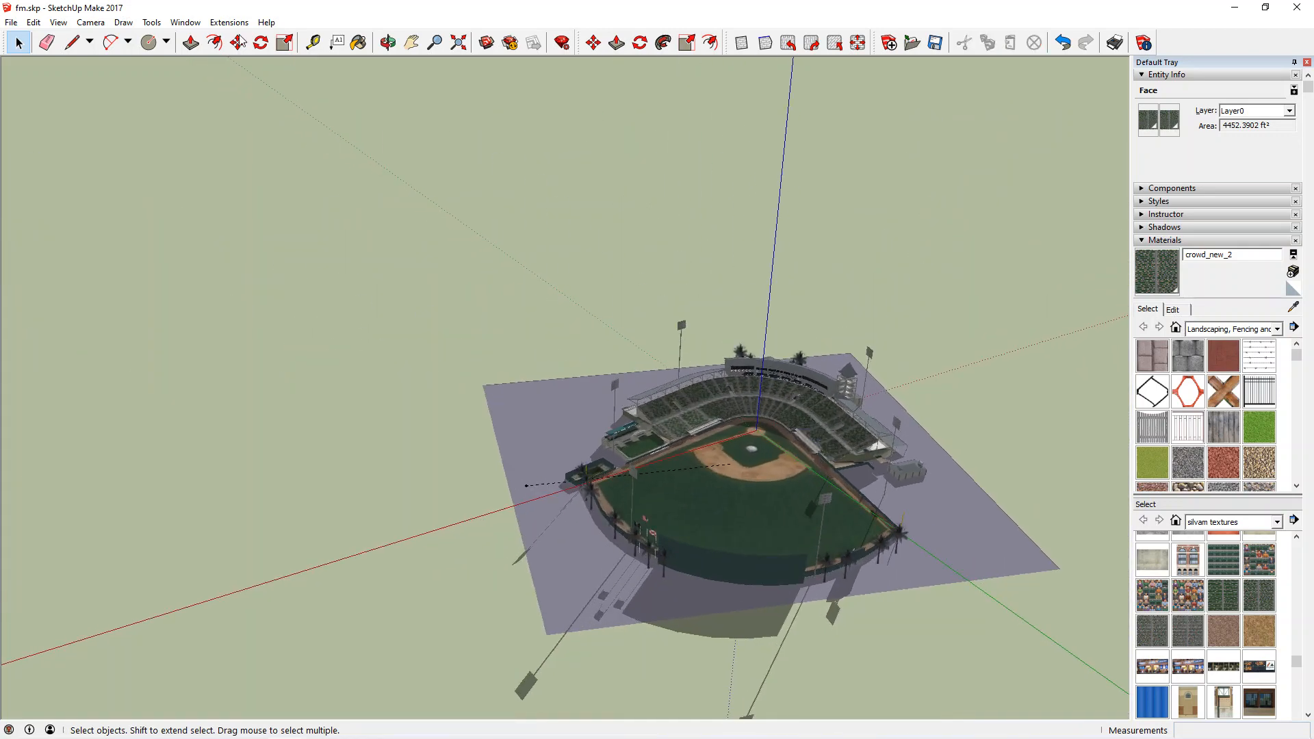
{"action": "left_click", "coordinate": [158, 24]}
{"action": "left_click", "coordinate": [144, 22]}
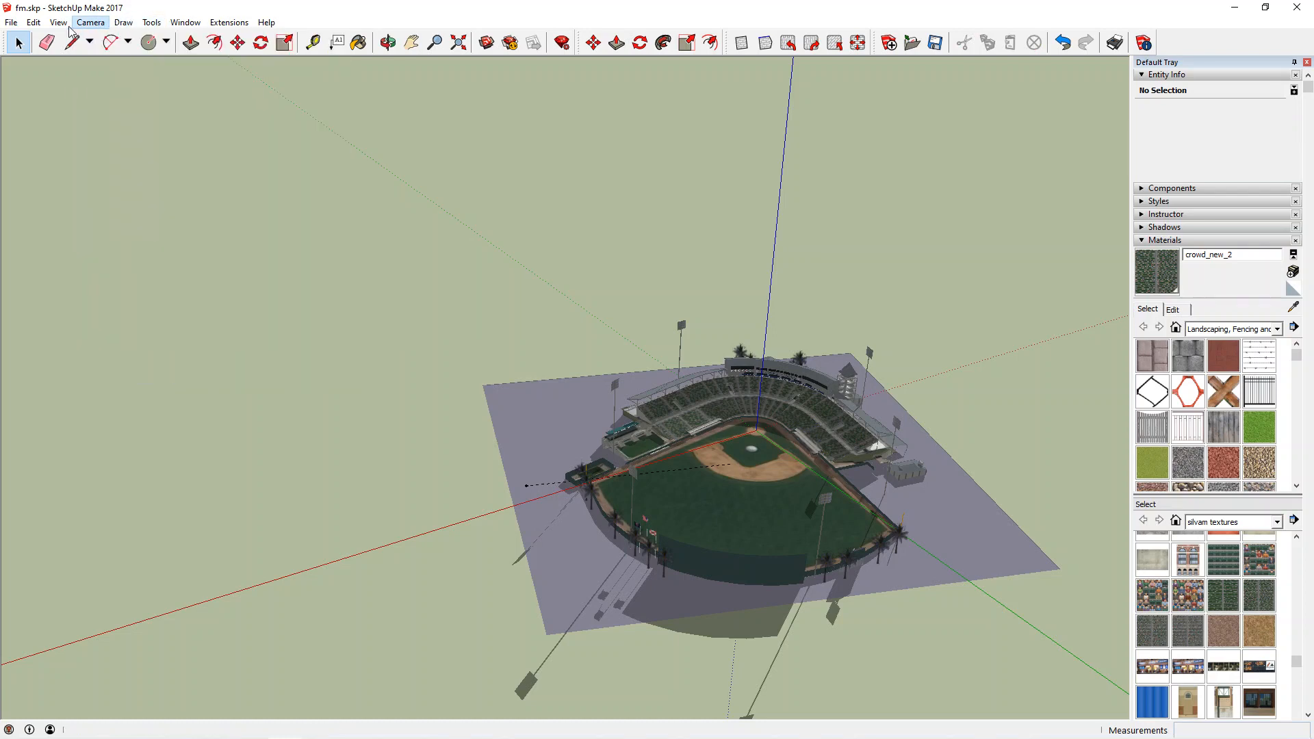
{"action": "left_click", "coordinate": [67, 26]}
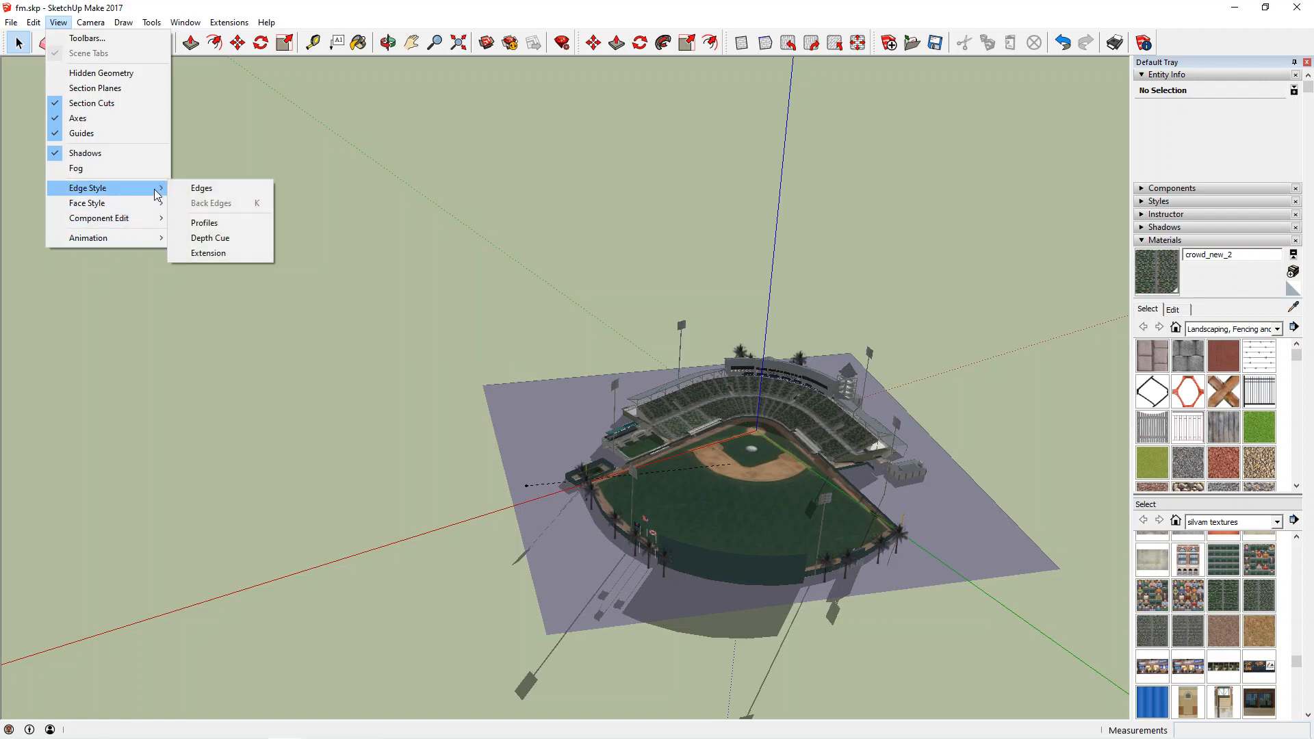
{"action": "mouse_move", "coordinate": [160, 205]}
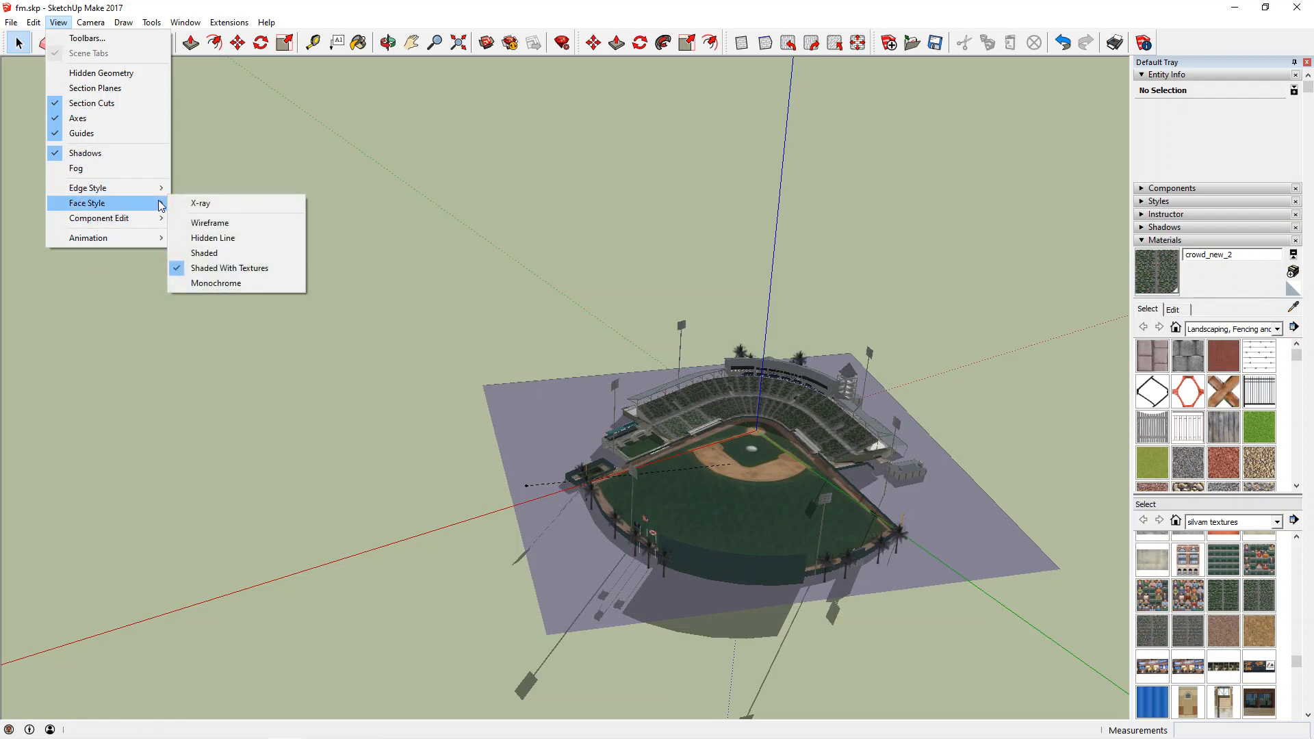
{"action": "left_click", "coordinate": [226, 284]}
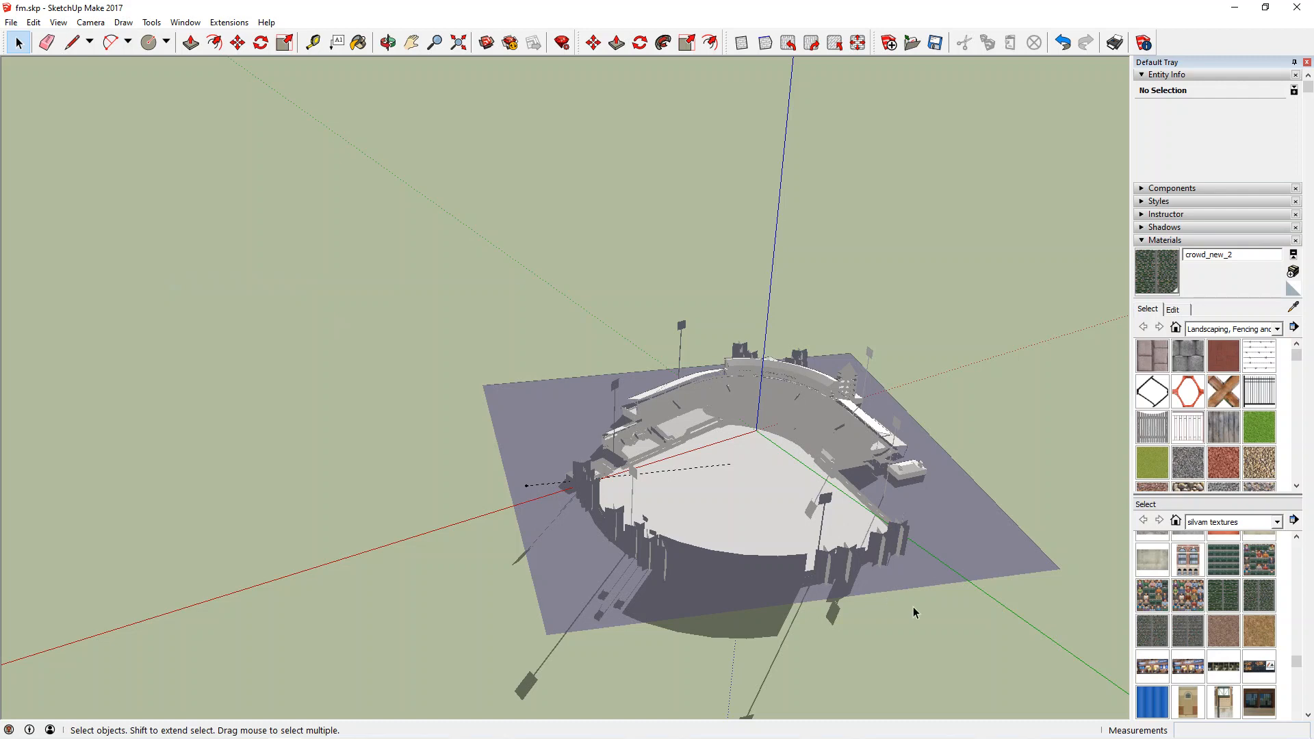
{"action": "scroll", "coordinate": [917, 607], "scroll_direction": "up", "scroll_amount": 5}
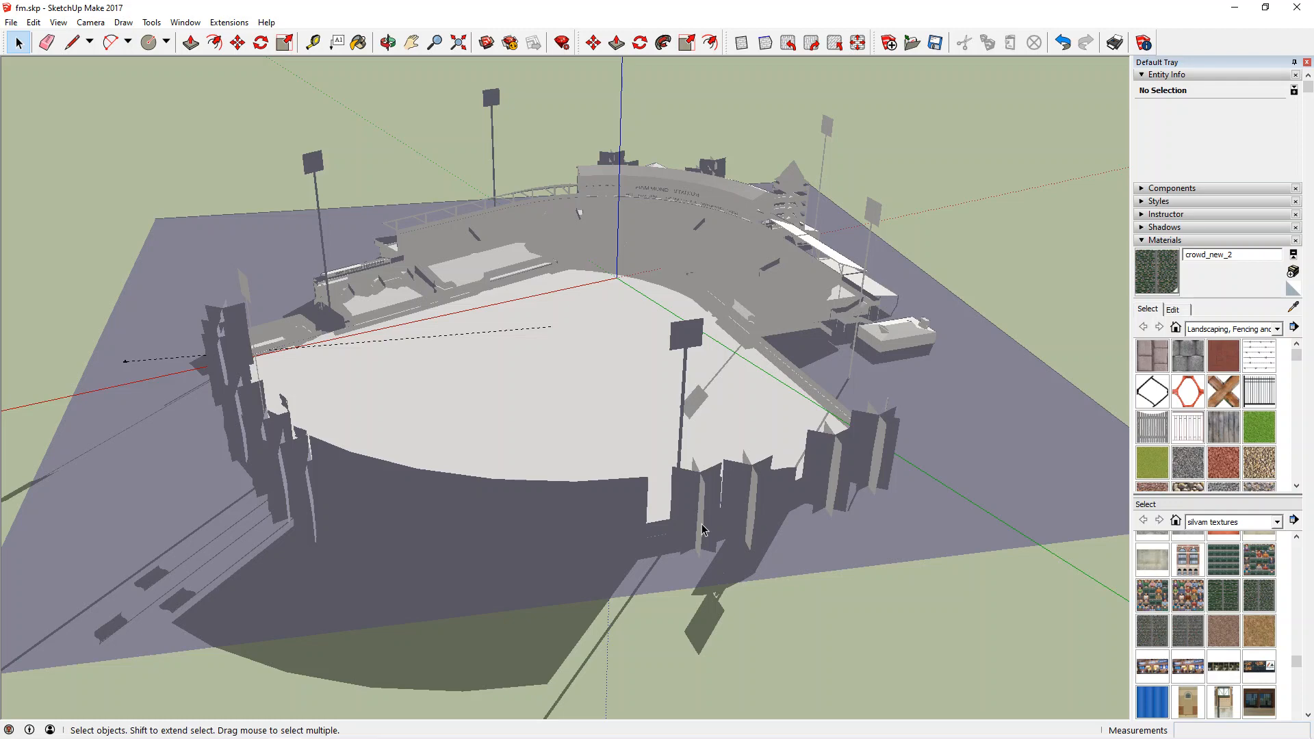
{"action": "scroll", "coordinate": [595, 495], "scroll_direction": "up", "scroll_amount": 2}
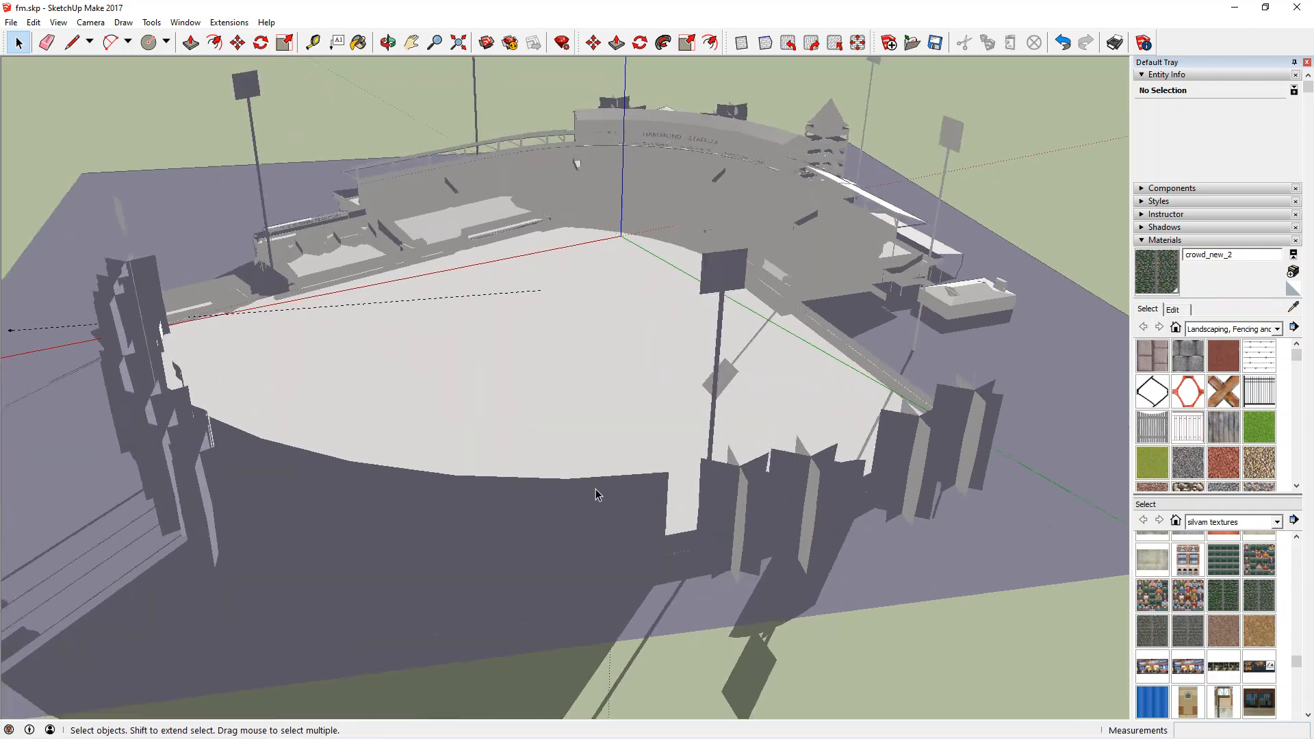
- Select the whole stadium model and return the face style to Shaded With Textures
{"action": "scroll", "coordinate": [595, 488], "scroll_direction": "down", "scroll_amount": 5}
{"action": "left_click_drag", "start_coordinate": [145, 115], "coordinate": [1105, 674]}
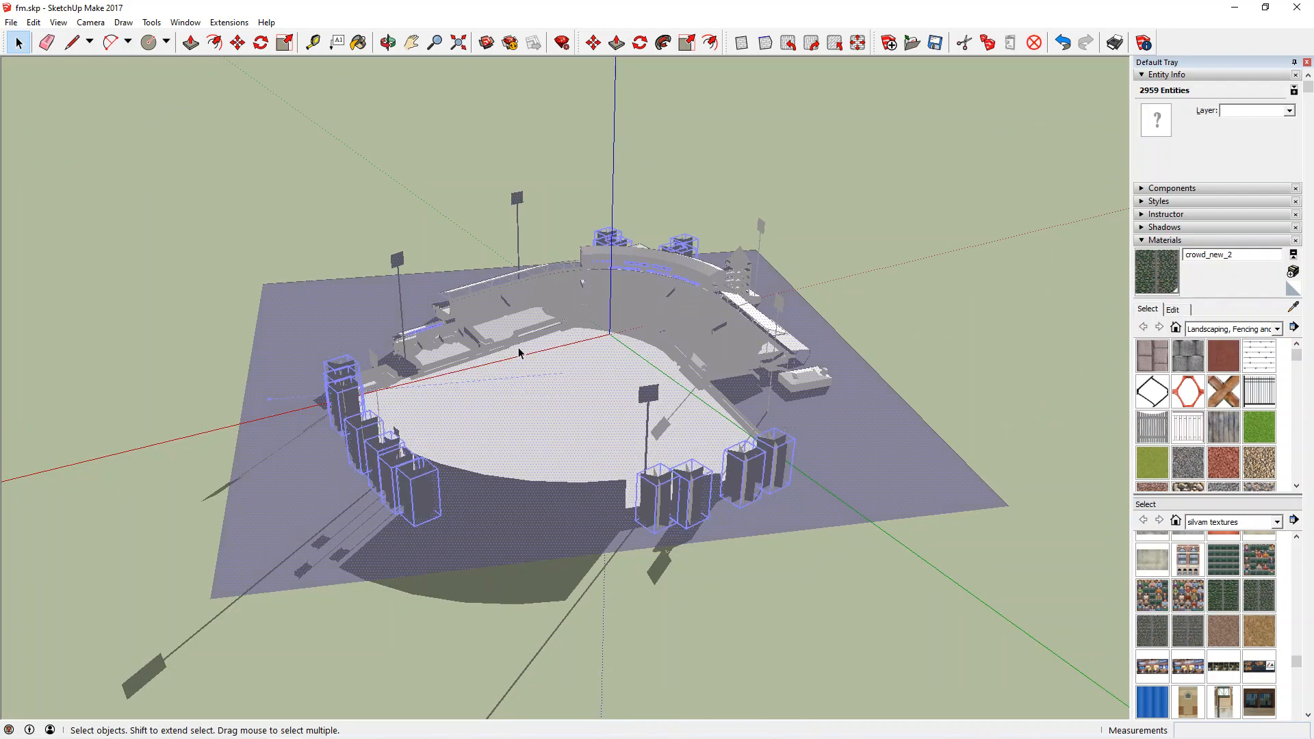
{"action": "scroll", "coordinate": [614, 474], "scroll_direction": "down", "scroll_amount": 5}
{"action": "left_click_drag", "start_coordinate": [259, 204], "coordinate": [1020, 705]}
{"action": "scroll", "coordinate": [742, 565], "scroll_direction": "up", "scroll_amount": 10}
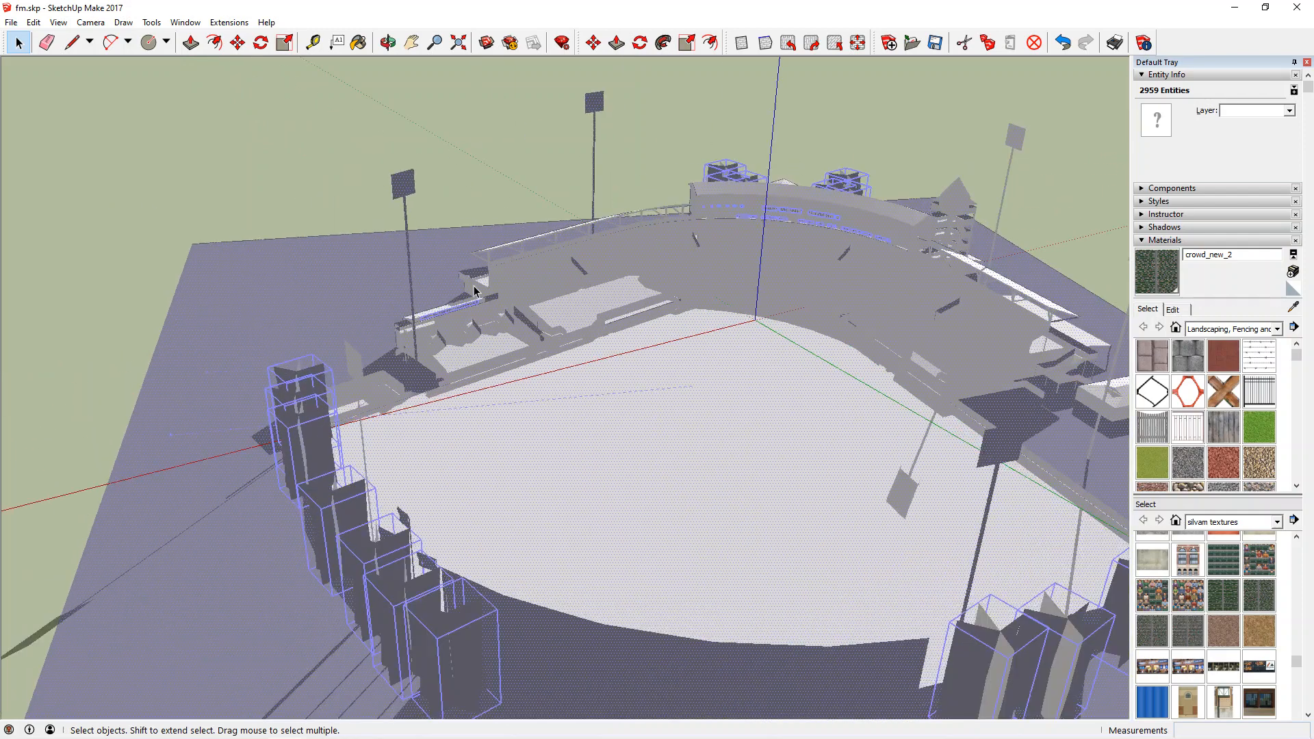
{"action": "left_click", "coordinate": [64, 25]}
{"action": "mouse_move", "coordinate": [165, 209]}
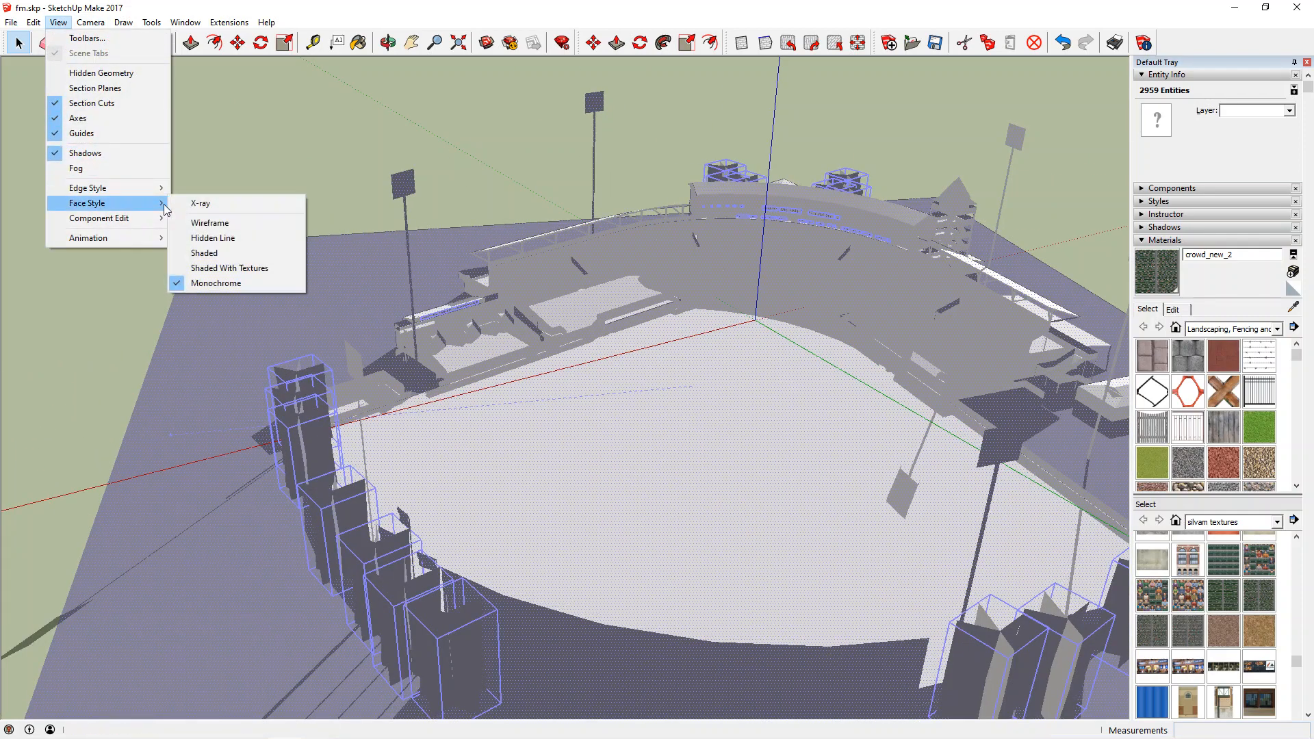
{"action": "left_click", "coordinate": [233, 268]}
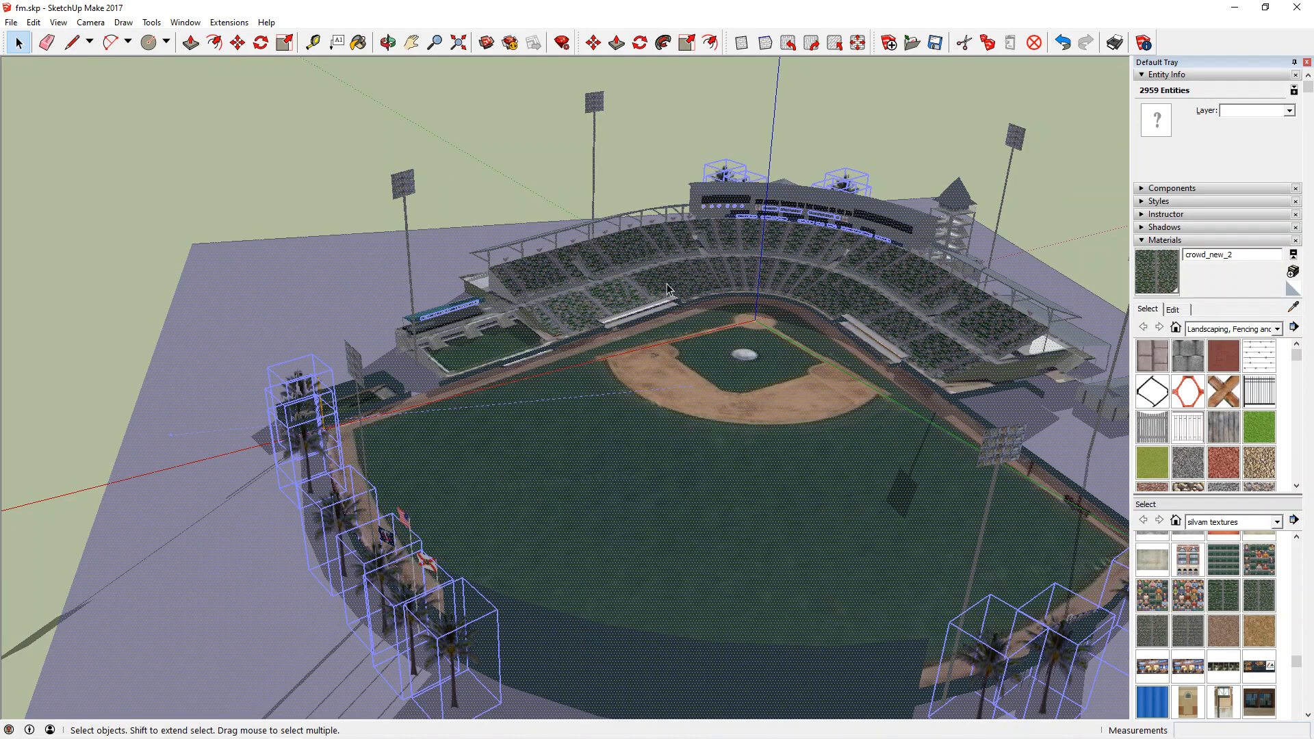
- Reverse the faces of the selected stadium geometry, then replace that selection with the single large face at the field
{"action": "right_click", "coordinate": [667, 288]}
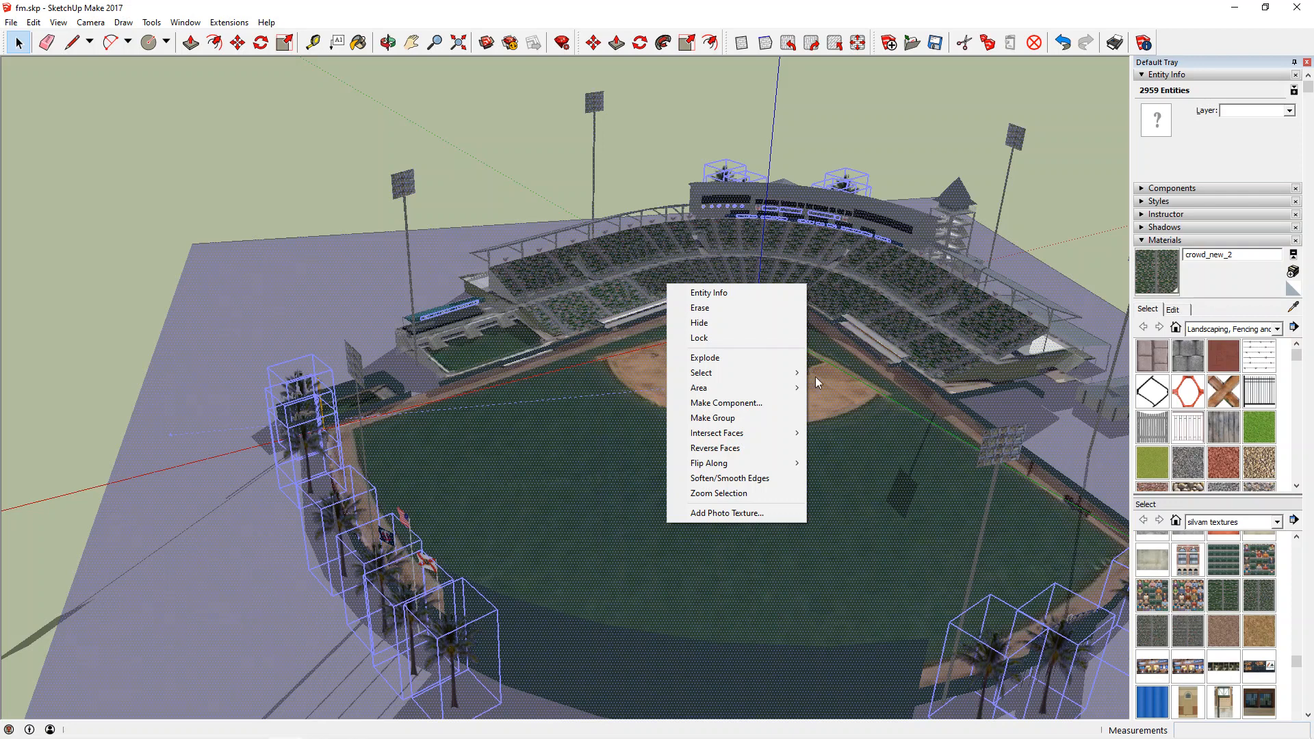
{"action": "left_click", "coordinate": [793, 447]}
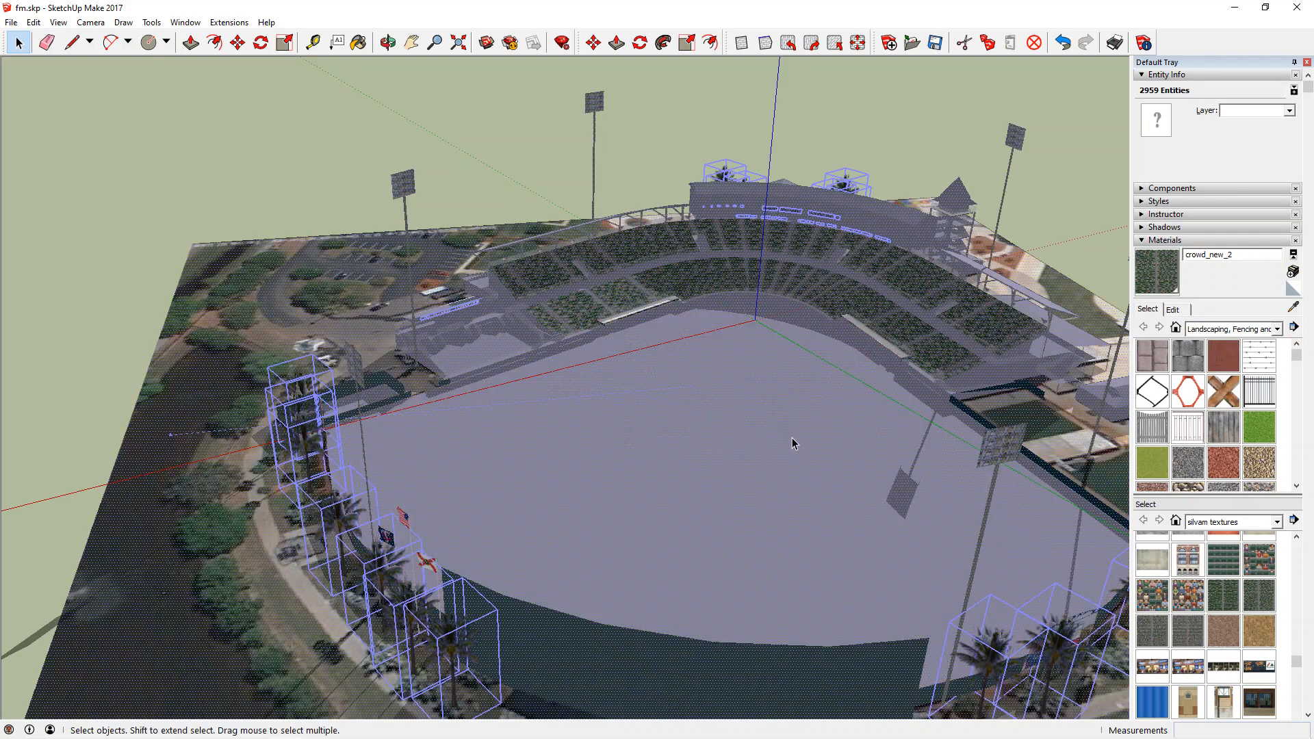
{"action": "left_click", "coordinate": [688, 389]}
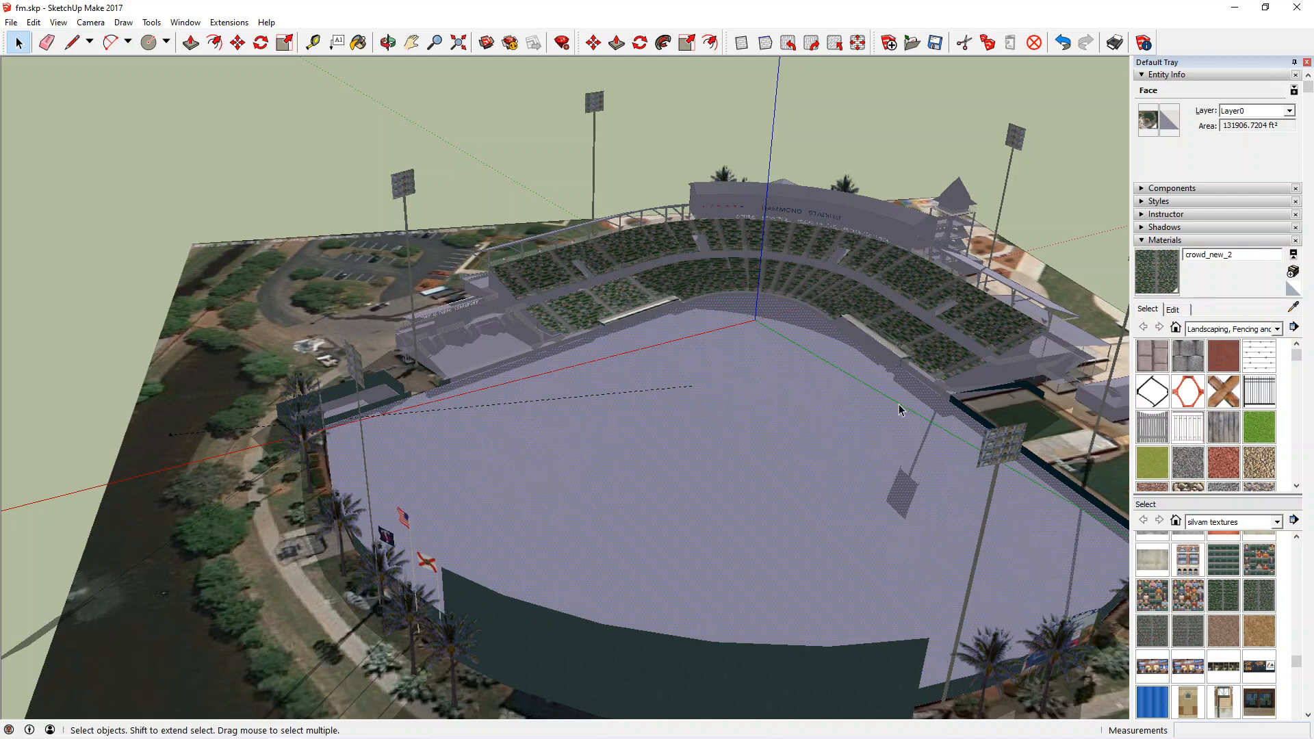
- List the In Model materials and select all faces using [Cladding_Stucco_White]2 to check their front and back materials
{"action": "left_click", "coordinate": [1217, 330]}
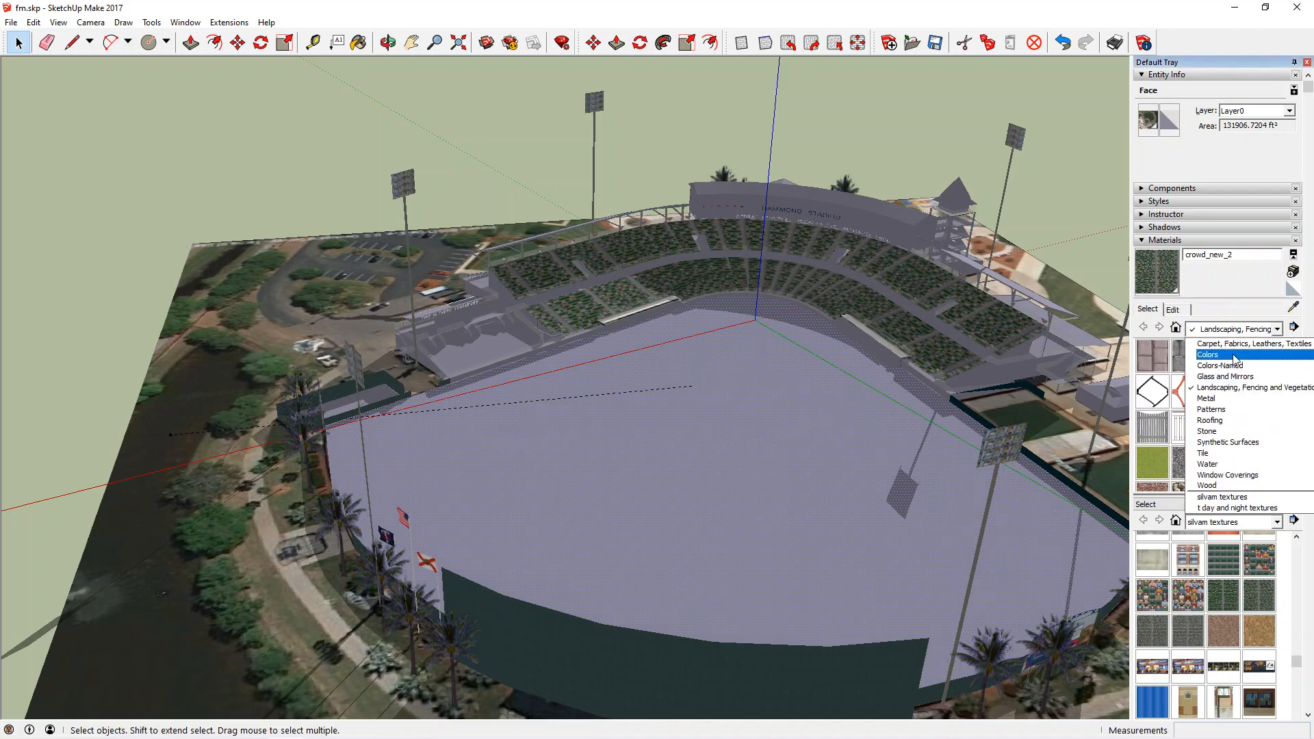
{"action": "left_click", "coordinate": [1225, 344]}
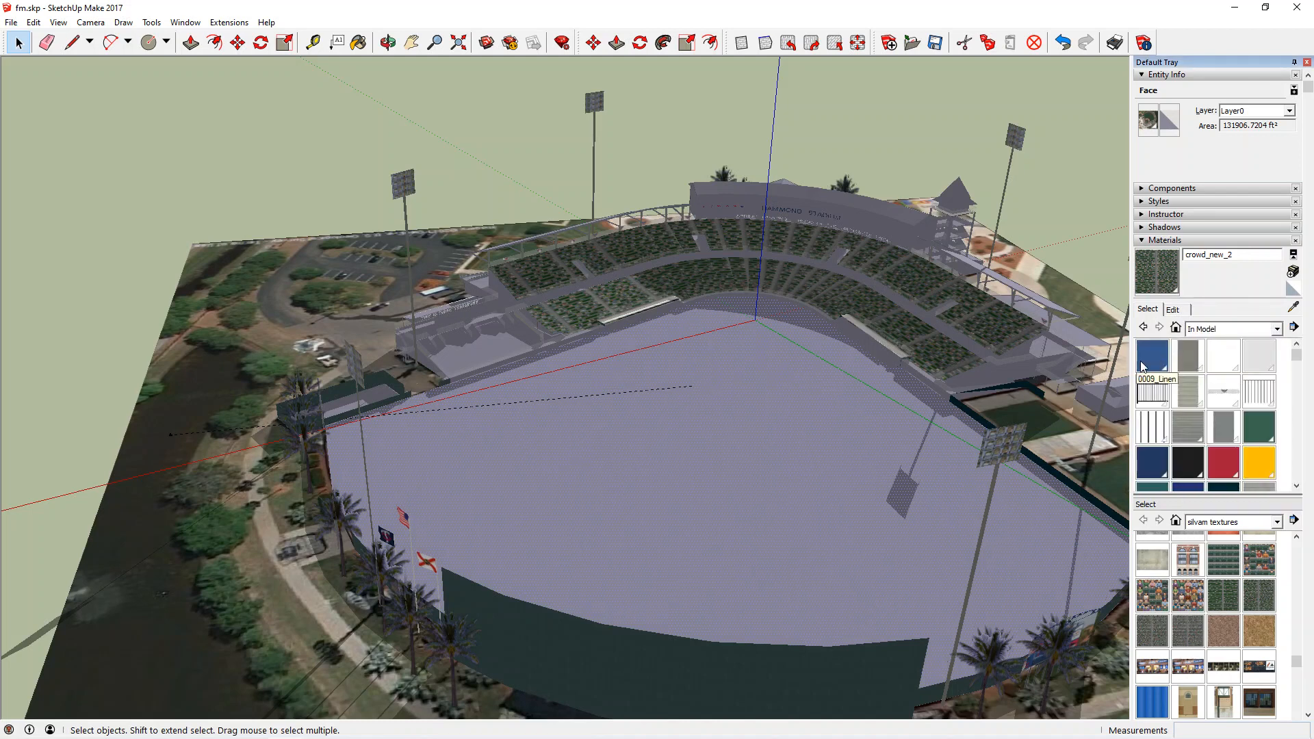
{"action": "left_click", "coordinate": [1191, 355]}
{"action": "right_click", "coordinate": [1191, 357]}
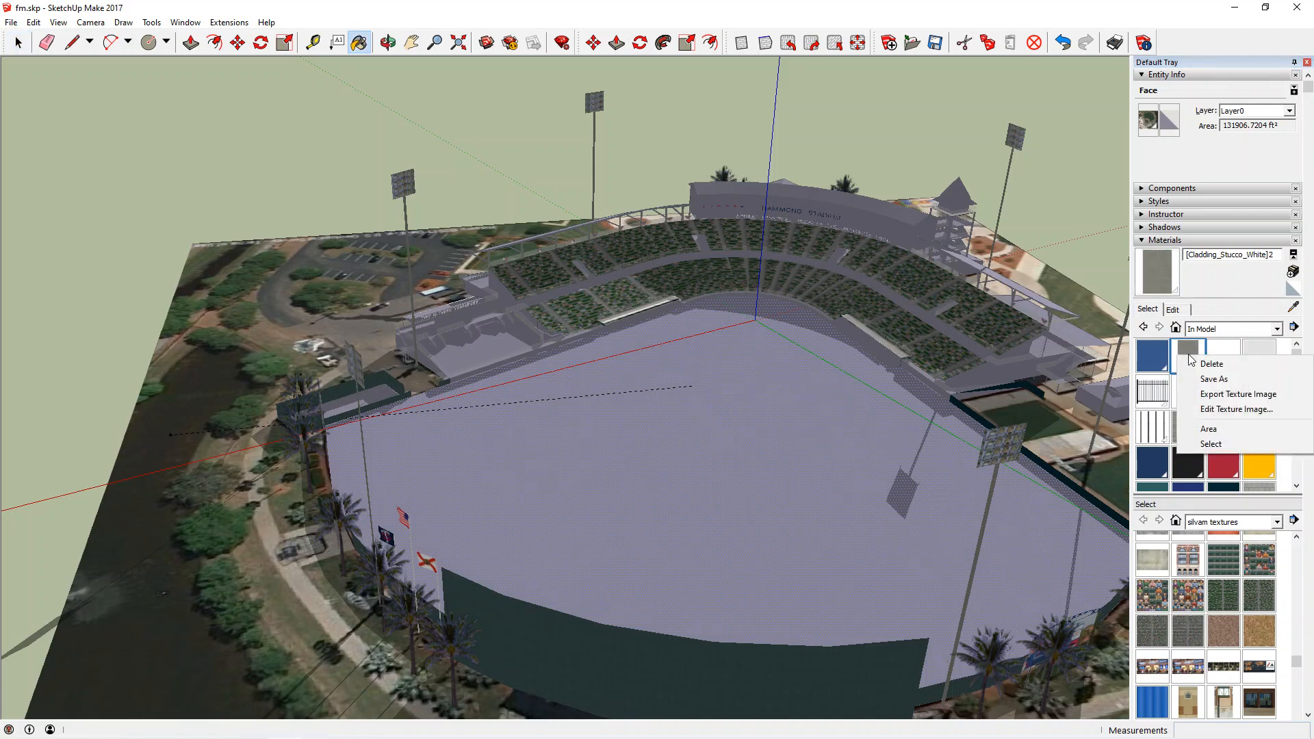
{"action": "left_click", "coordinate": [1211, 444]}
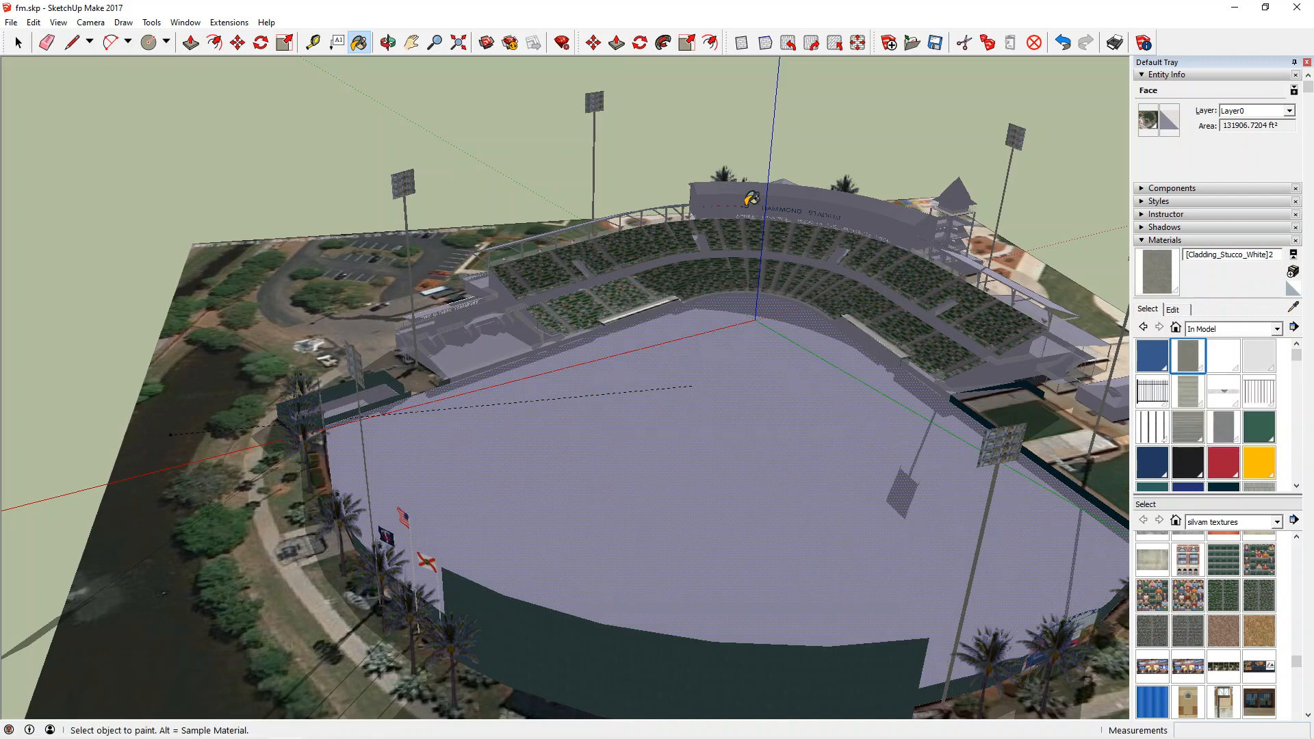
{"action": "left_click", "coordinate": [473, 169]}
{"action": "right_click", "coordinate": [1194, 363]}
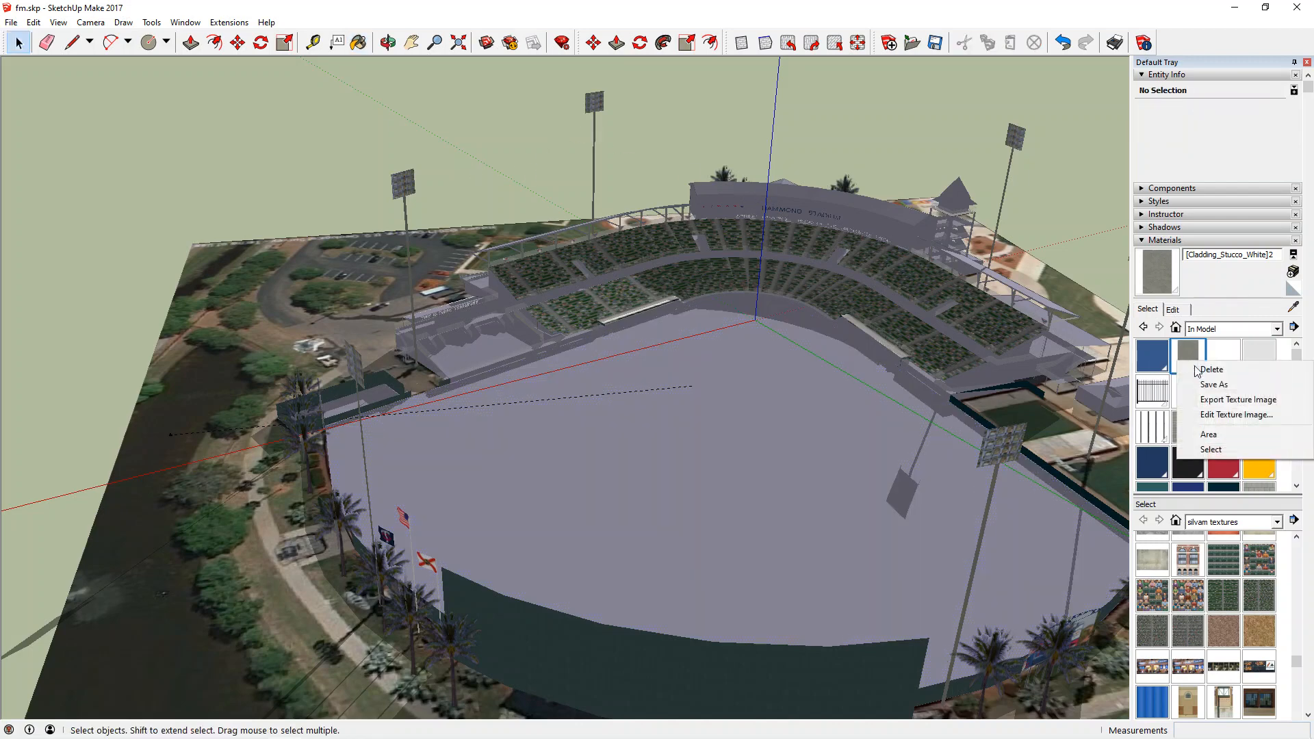
{"action": "left_click", "coordinate": [1211, 450]}
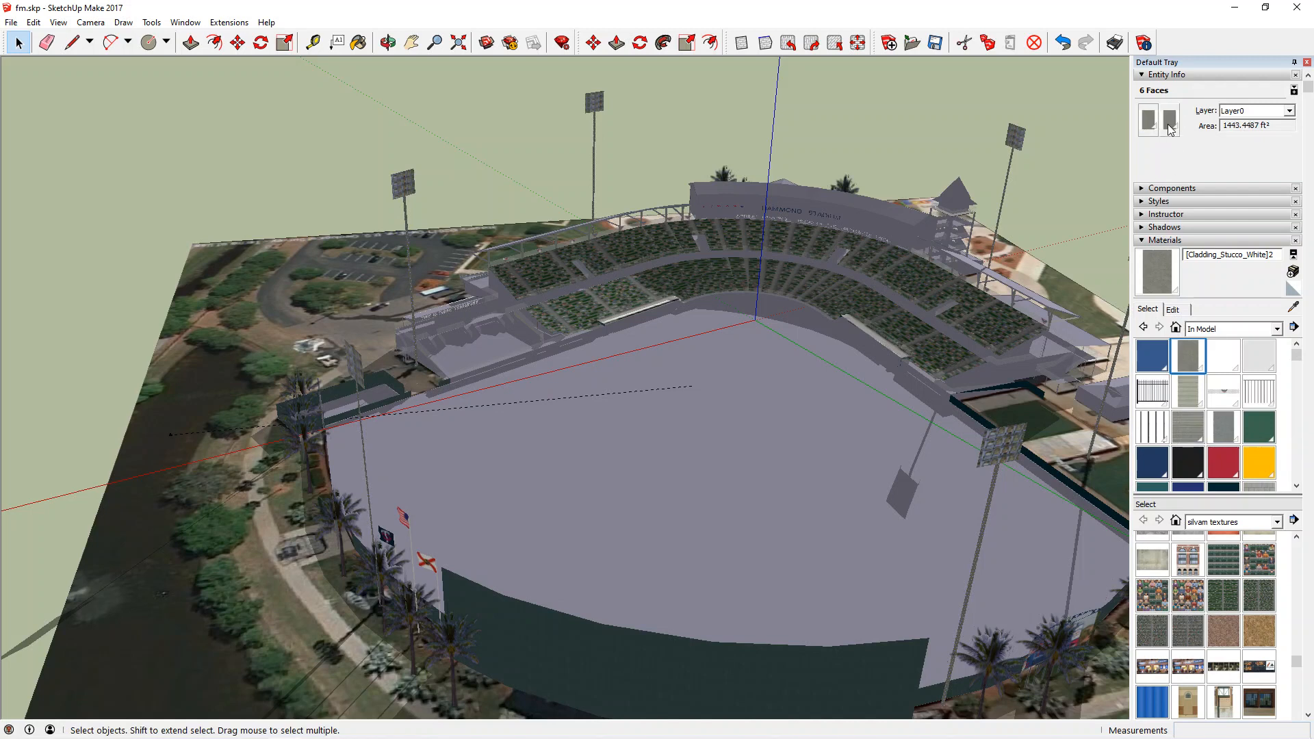
- Select all faces using [Fencing_Metal_Straight]1 and apply that material to their front sides
{"action": "left_click", "coordinate": [1223, 356]}
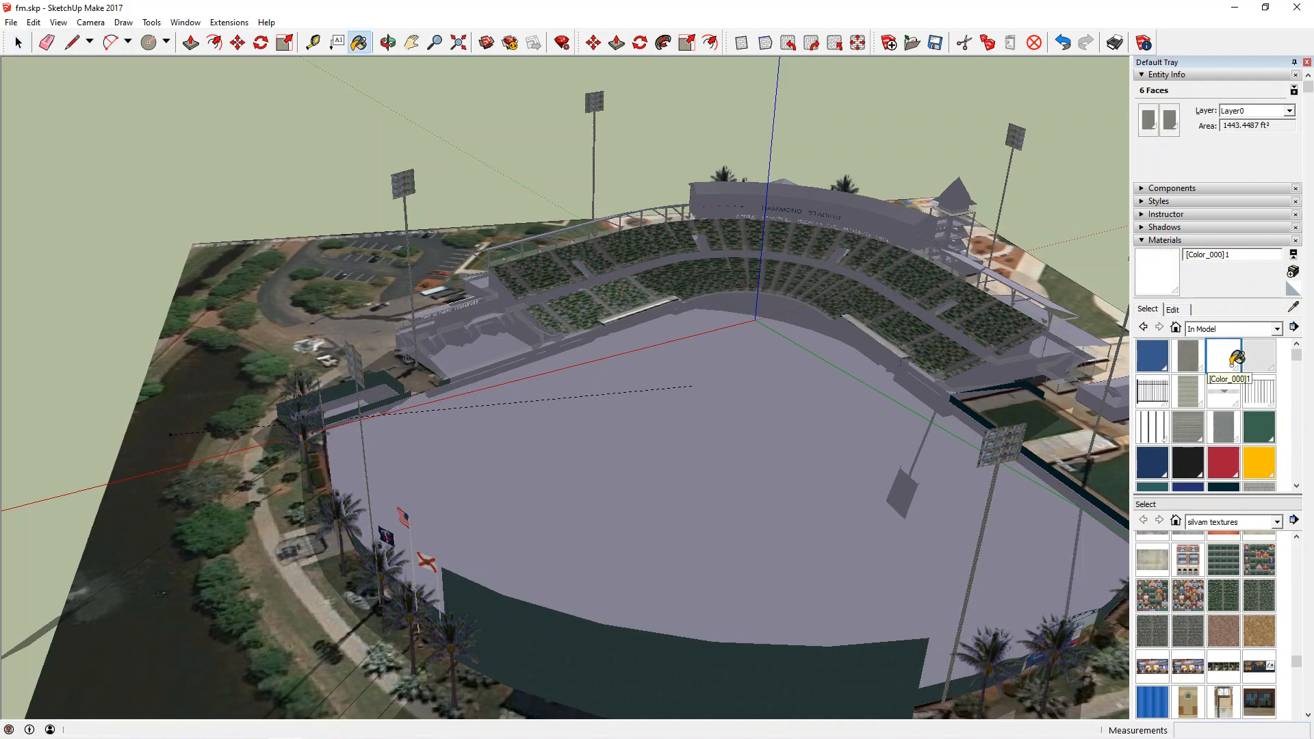
{"action": "left_click", "coordinate": [1259, 356]}
{"action": "right_click", "coordinate": [1154, 390]}
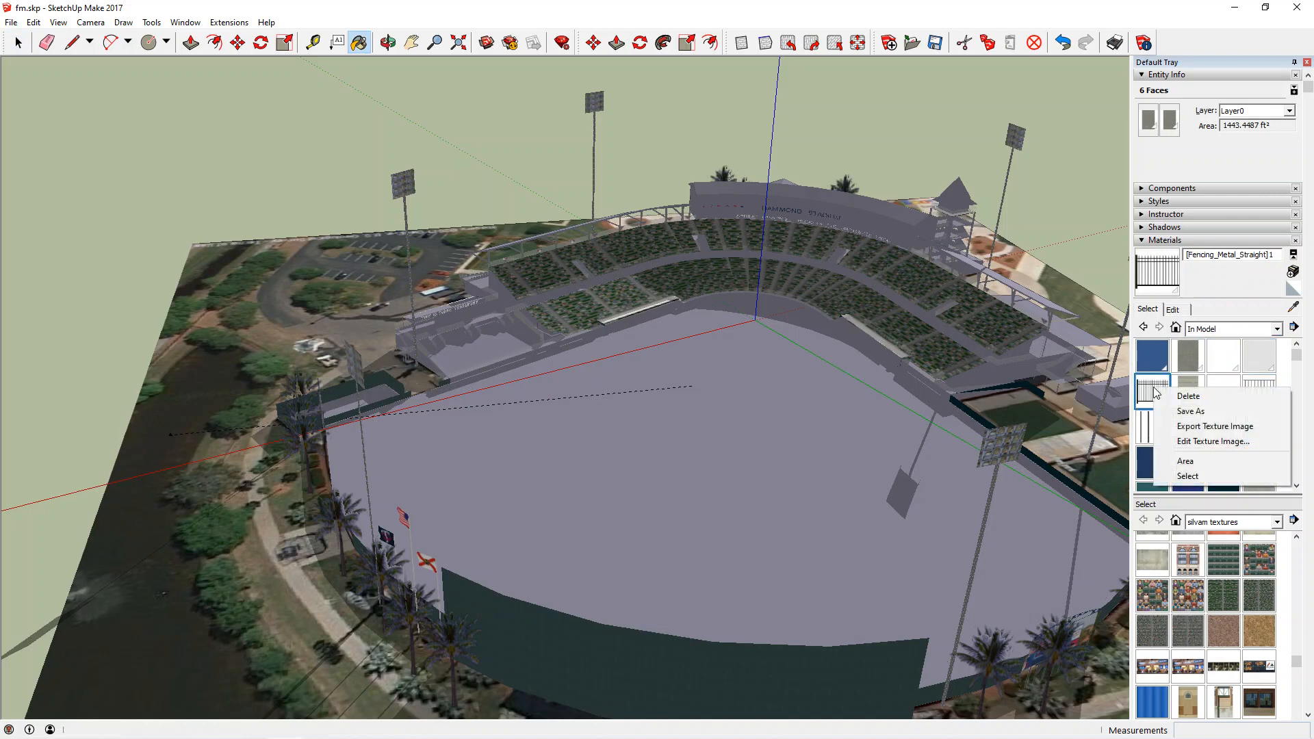
{"action": "left_click", "coordinate": [1188, 476]}
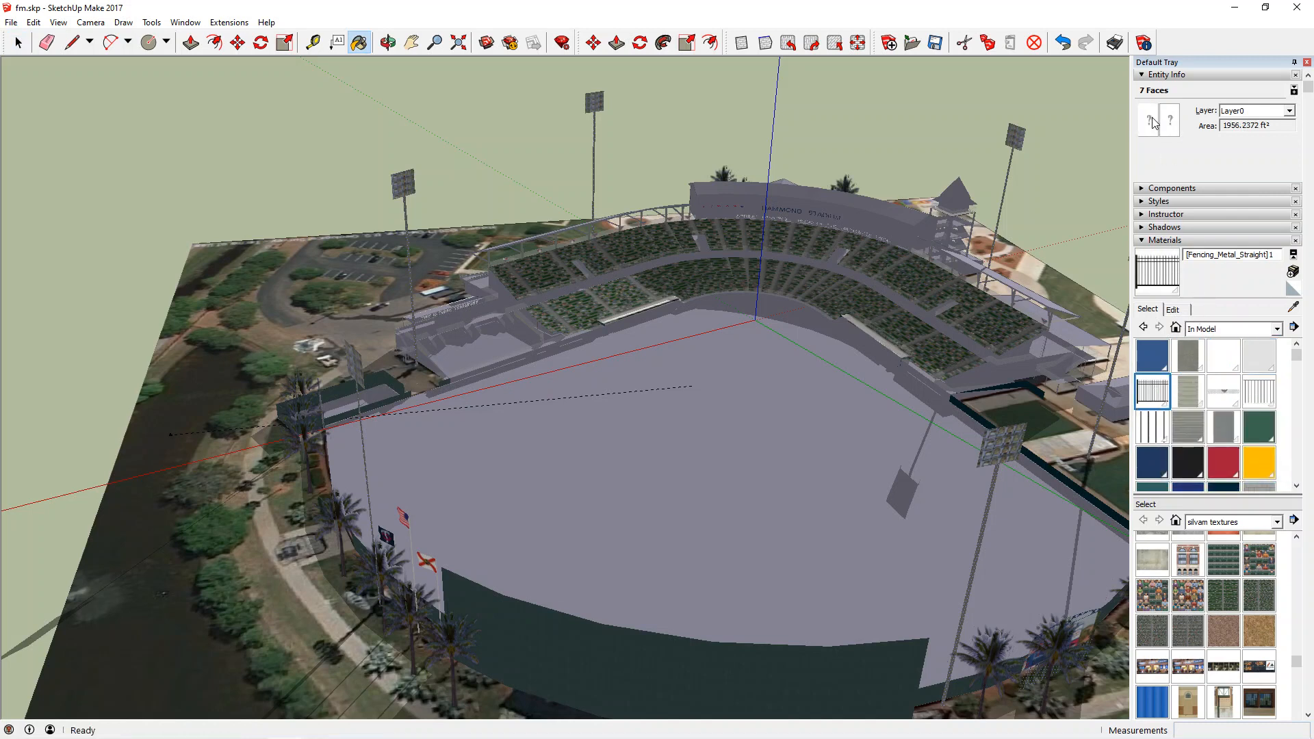
{"action": "left_click", "coordinate": [1153, 124]}
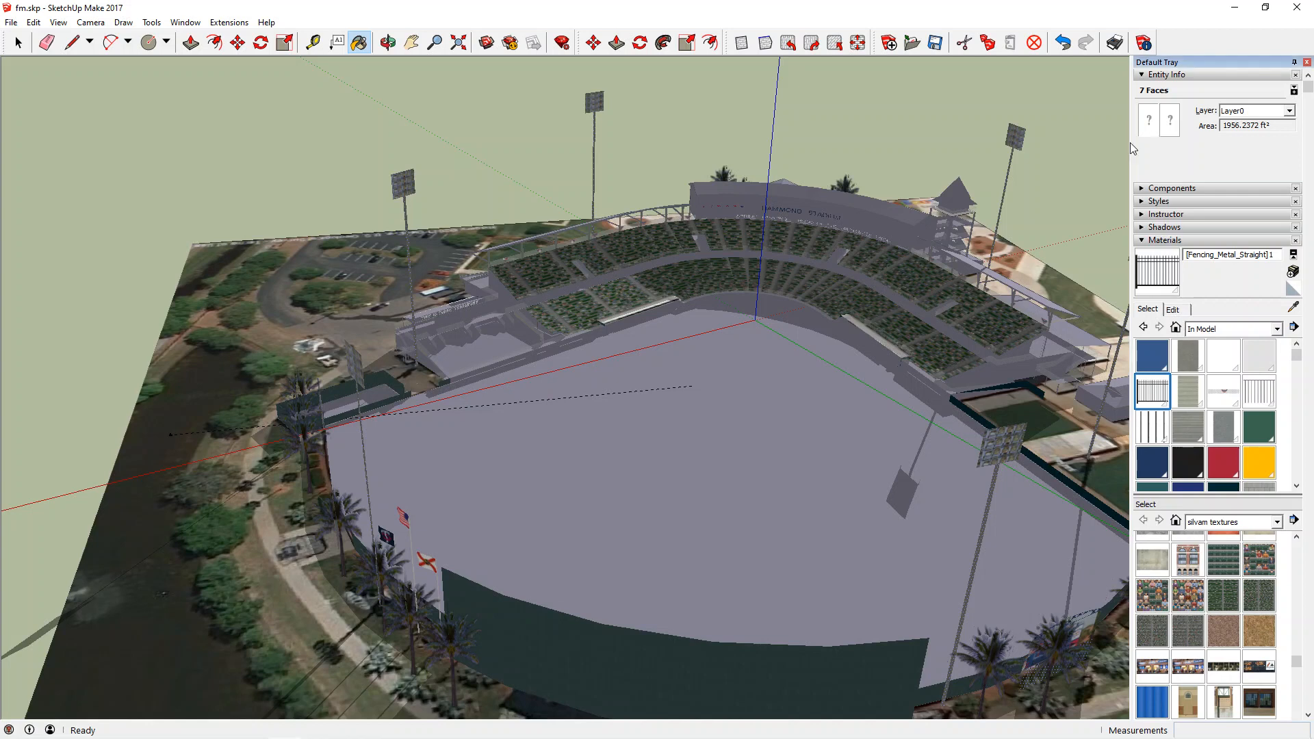
{"action": "left_click_drag", "start_coordinate": [650, 338], "coordinate": [658, 388]}
{"action": "scroll", "coordinate": [658, 391], "scroll_direction": "up", "scroll_amount": 3}
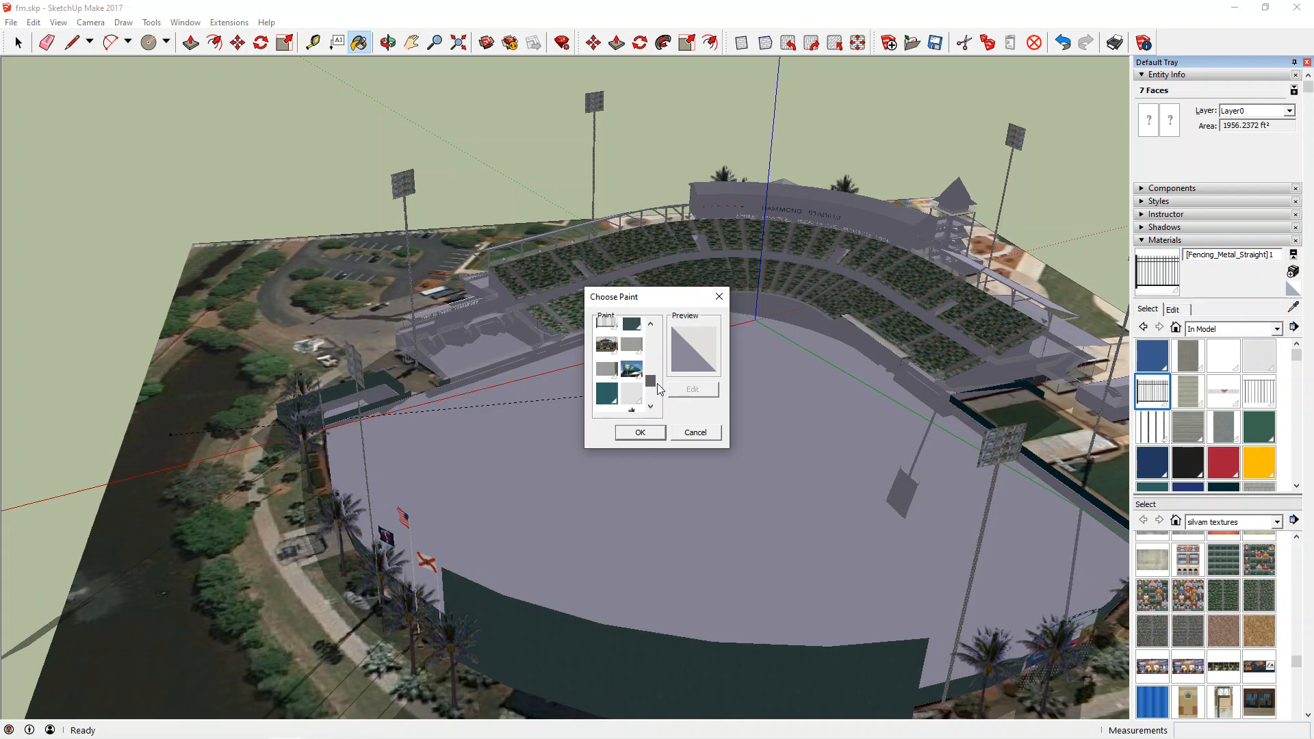
{"action": "left_click", "coordinate": [606, 375]}
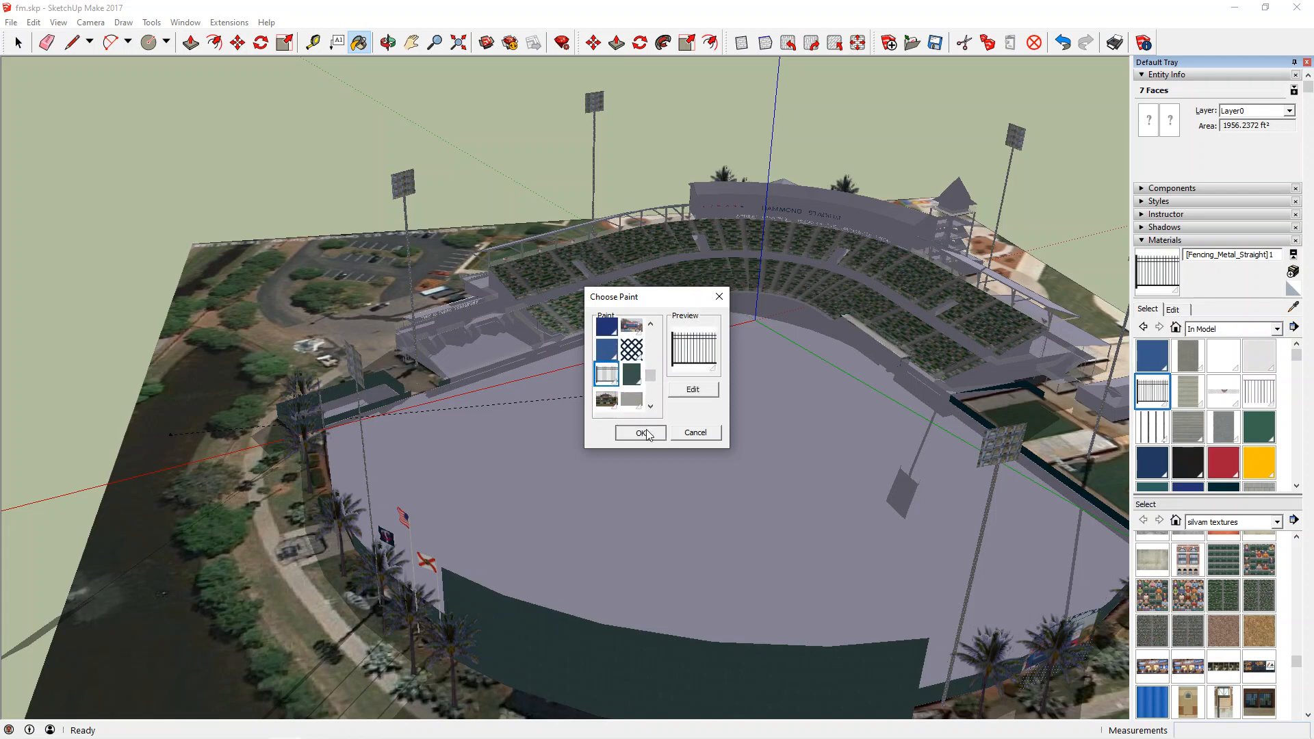
{"action": "left_click", "coordinate": [649, 431]}
- Apply [Fencing_Metal_Straight]1 to the back sides of the selected fence faces as well
{"action": "left_click", "coordinate": [1159, 134]}
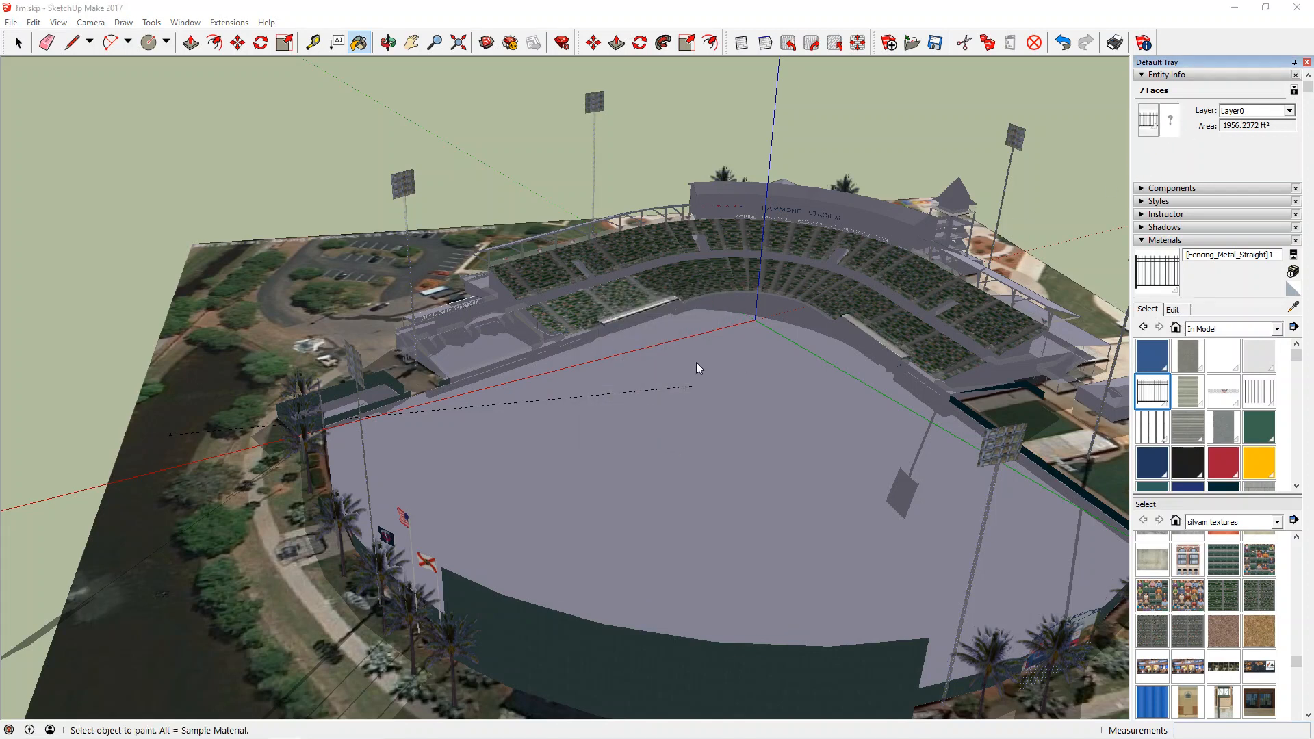
{"action": "scroll", "coordinate": [663, 361], "scroll_direction": "down", "scroll_amount": 5}
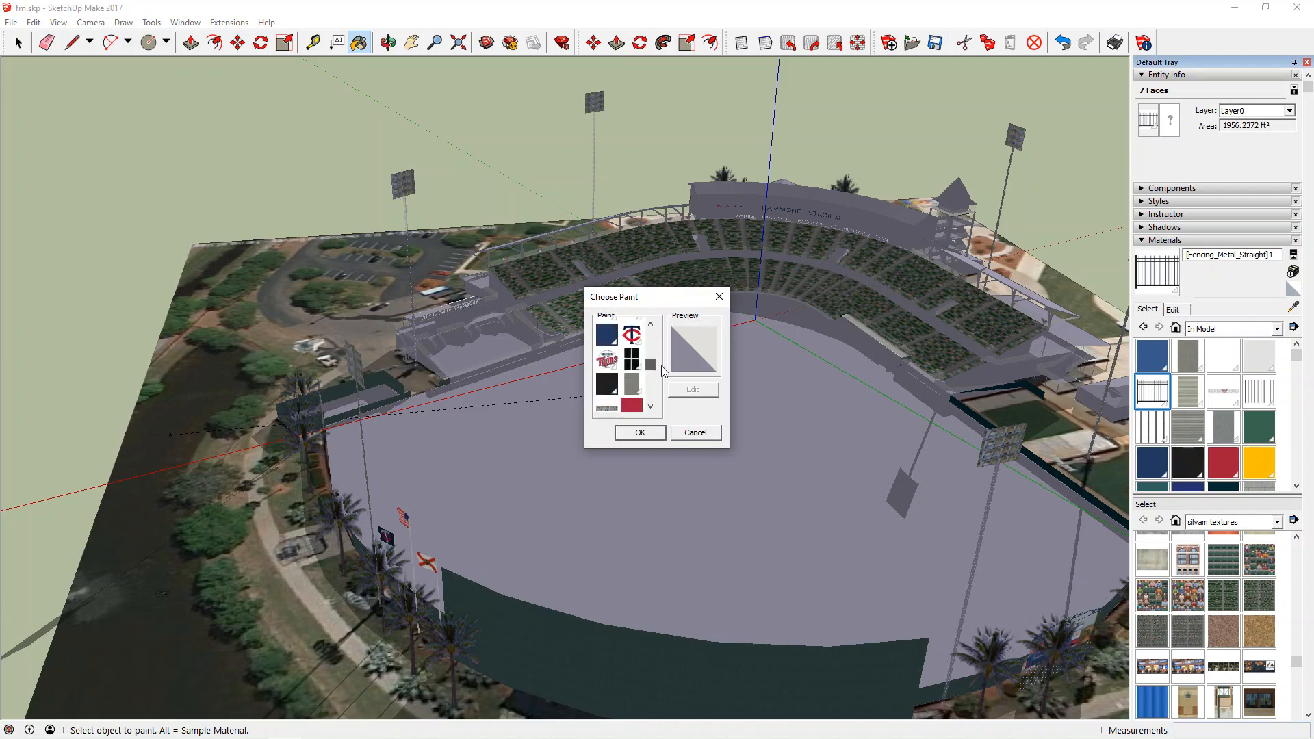
{"action": "left_click", "coordinate": [606, 348]}
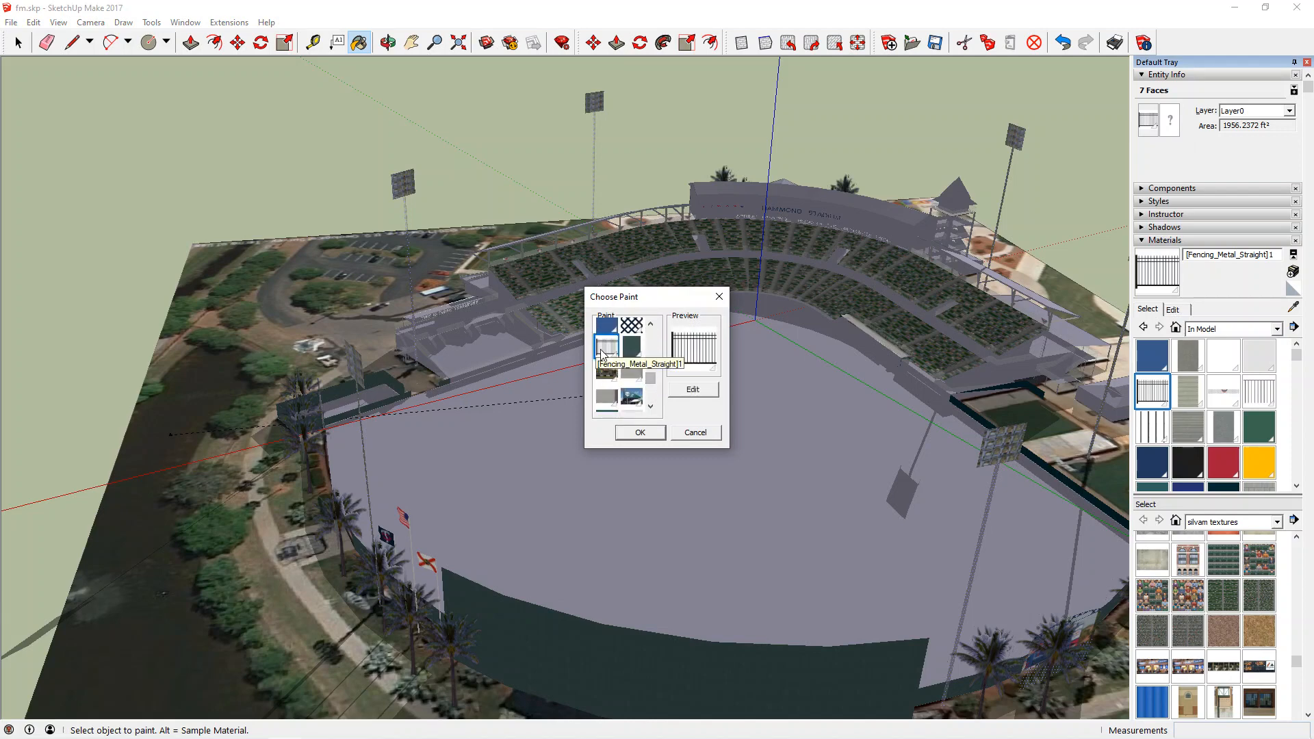
{"action": "left_click", "coordinate": [640, 432]}
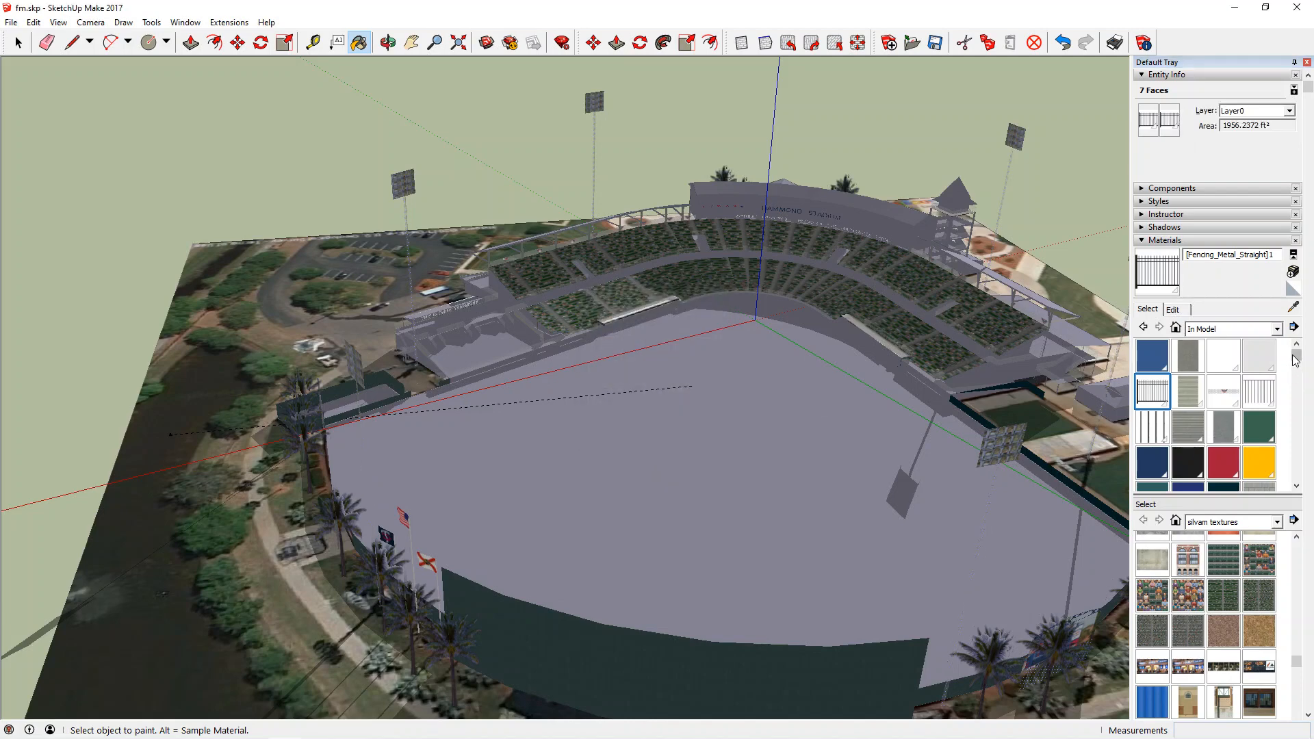
- Browse the In Model materials to the Florida flag material zzz7 and select the faces using it
{"action": "left_click_drag", "start_coordinate": [1297, 355], "coordinate": [1303, 433]}
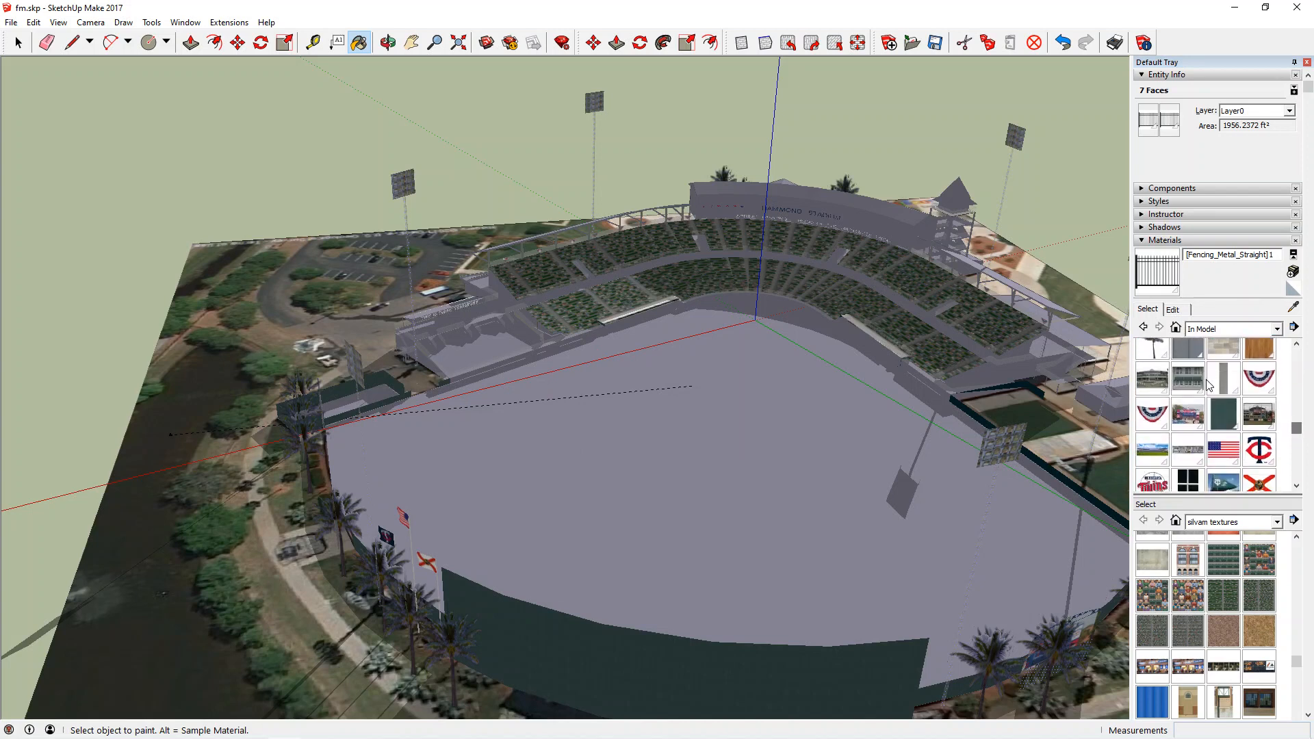
{"action": "left_click", "coordinate": [1145, 392]}
{"action": "scroll", "coordinate": [1199, 403], "scroll_direction": "down", "scroll_amount": 1}
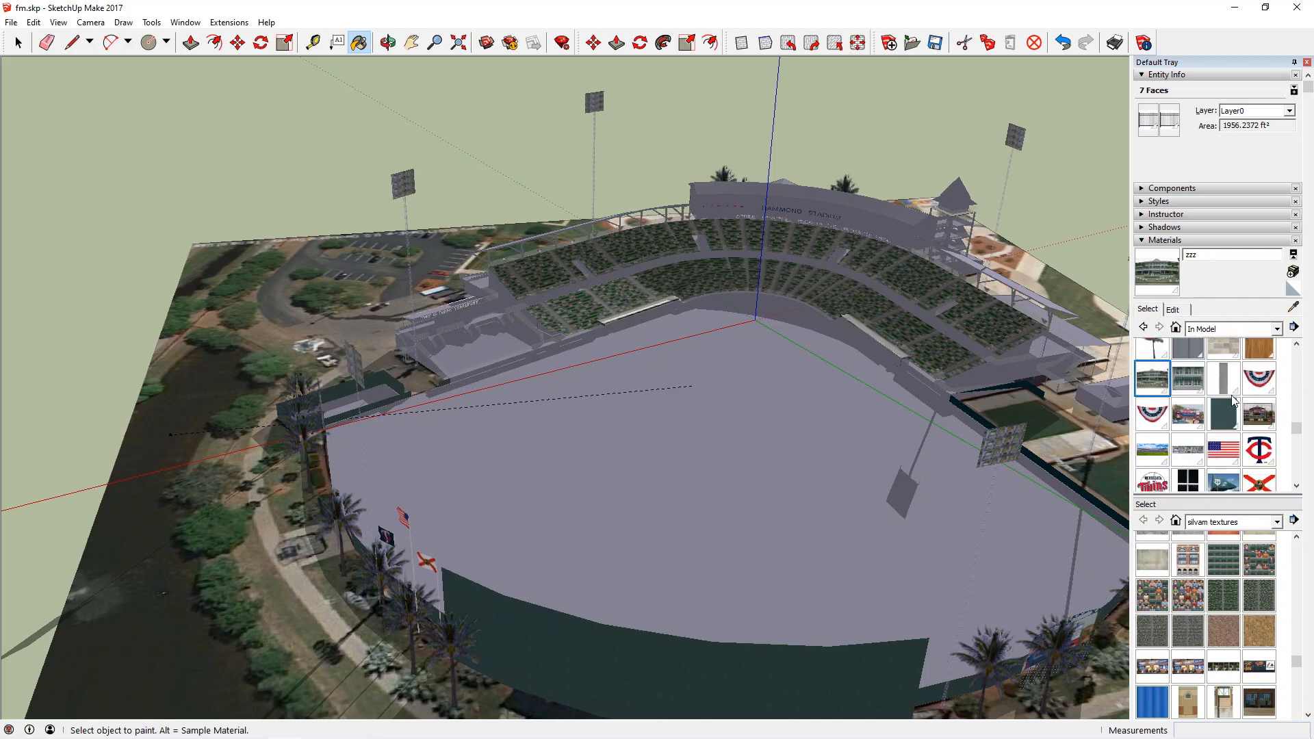
{"action": "left_click", "coordinate": [1258, 404]}
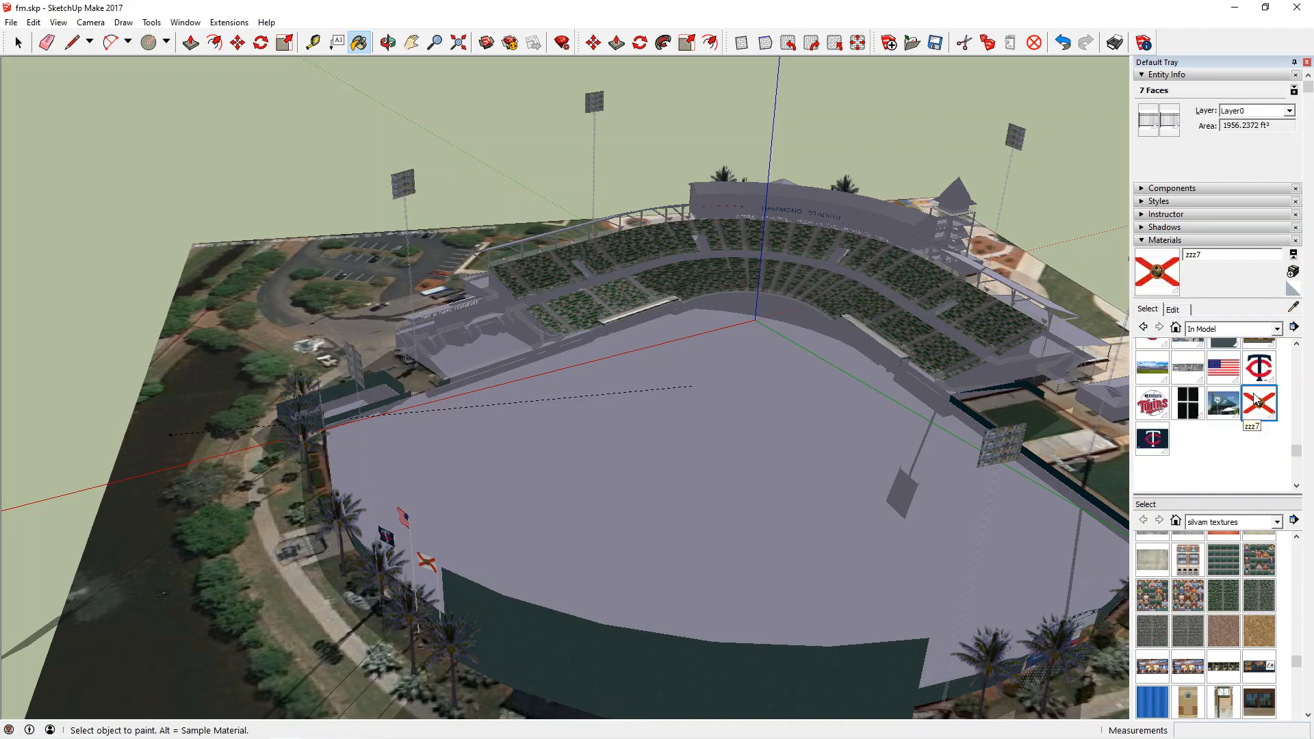
{"action": "right_click", "coordinate": [1259, 396]}
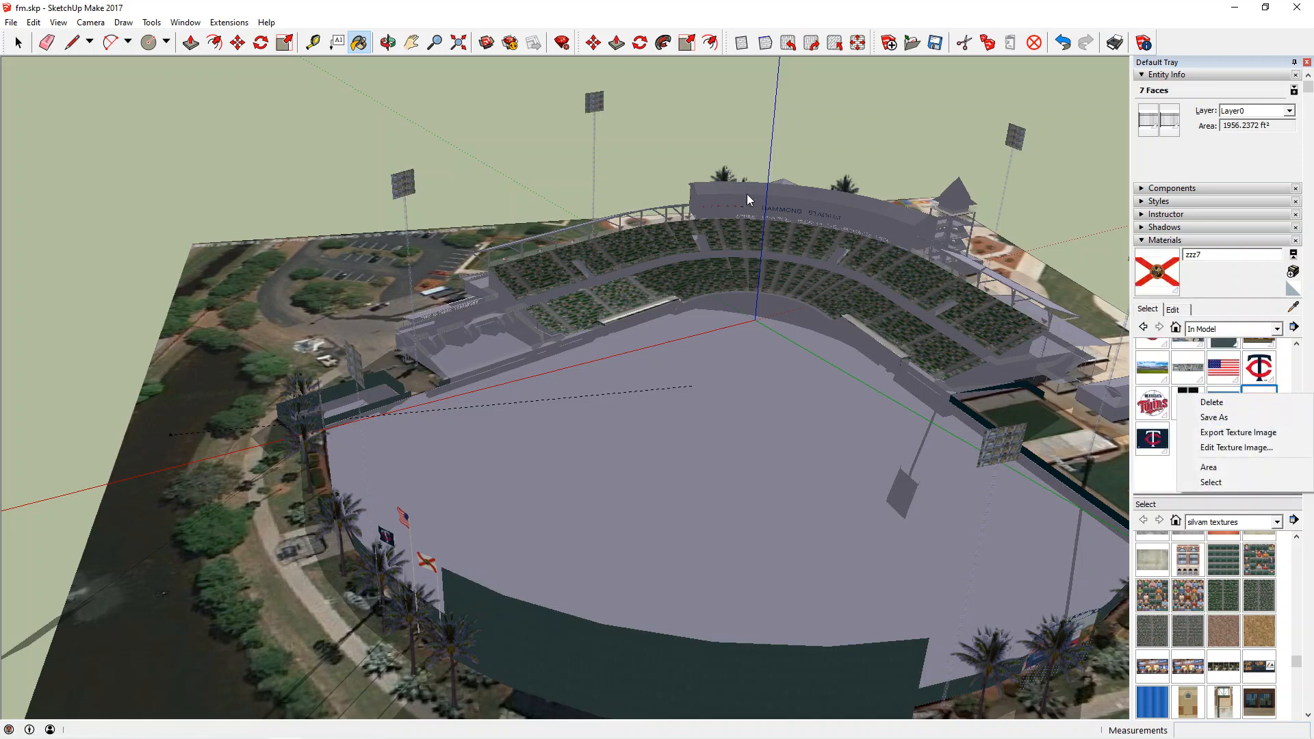
{"action": "left_click", "coordinate": [438, 140]}
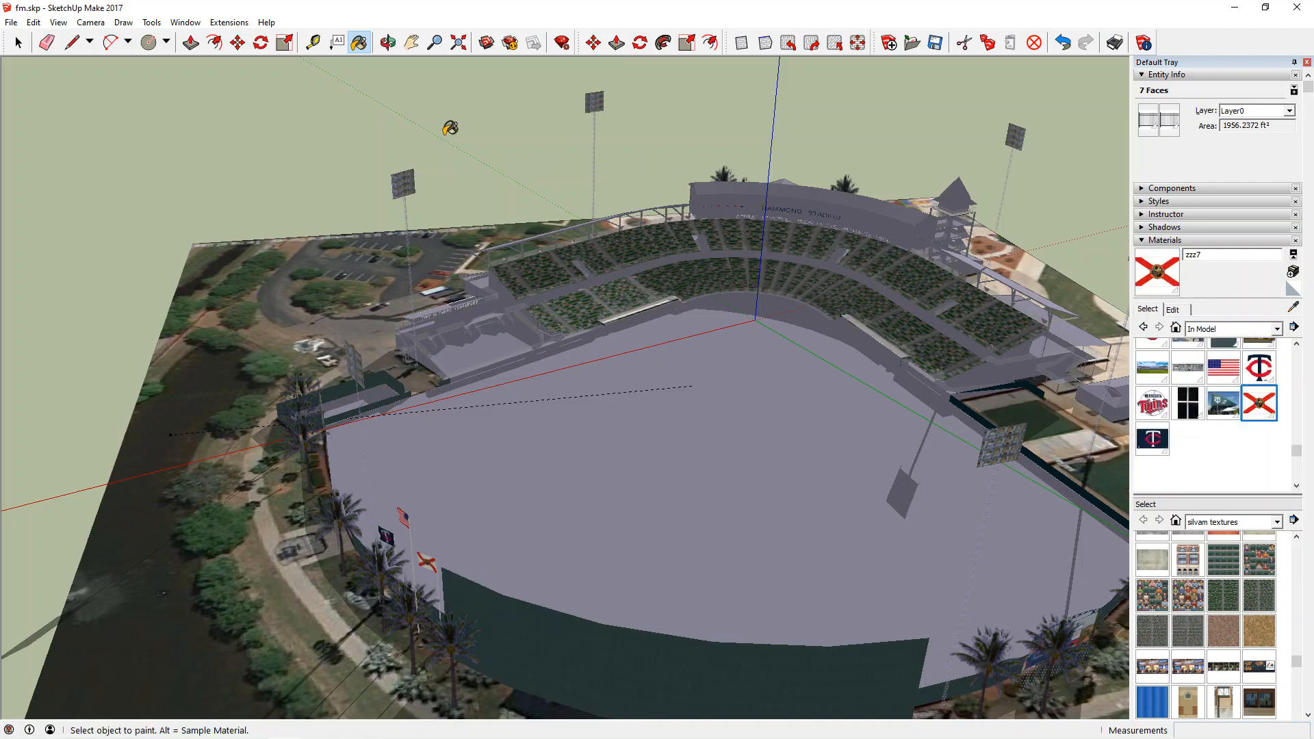
{"action": "right_click", "coordinate": [1272, 402]}
{"action": "left_click", "coordinate": [1211, 485]}
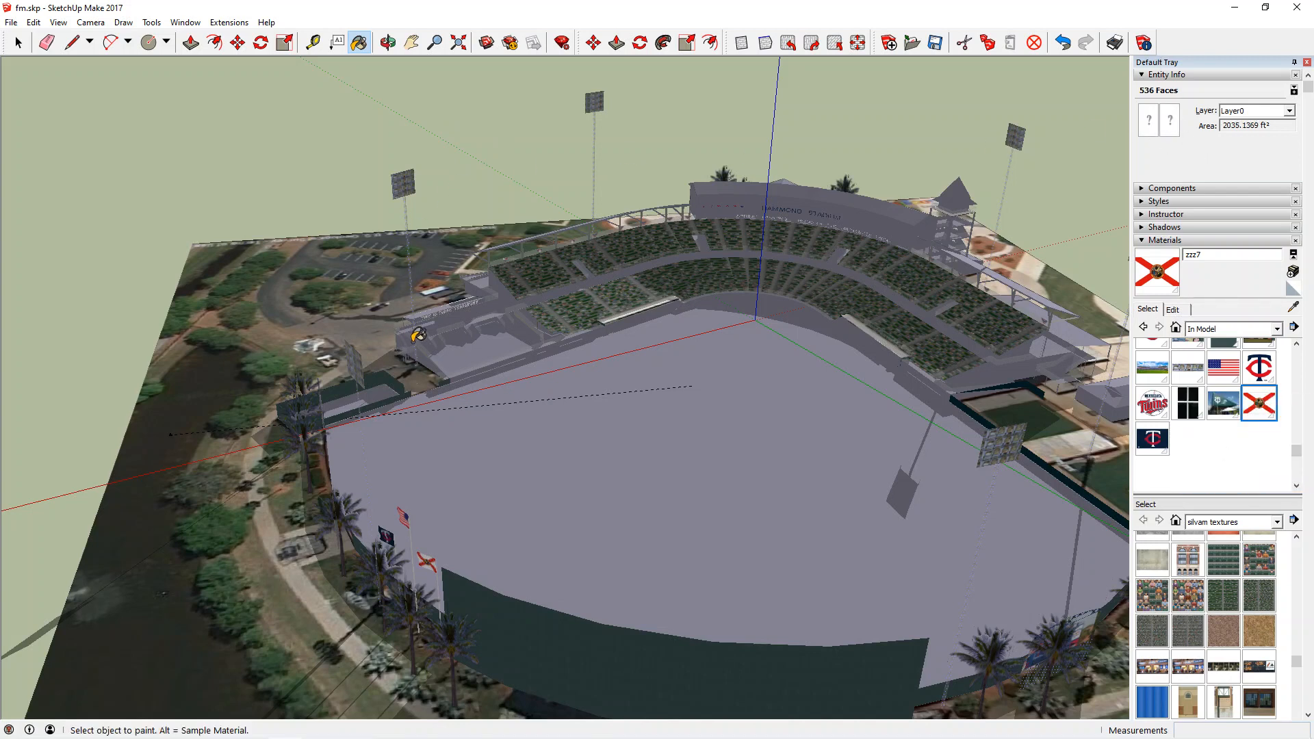
{"action": "key", "text": "space"}
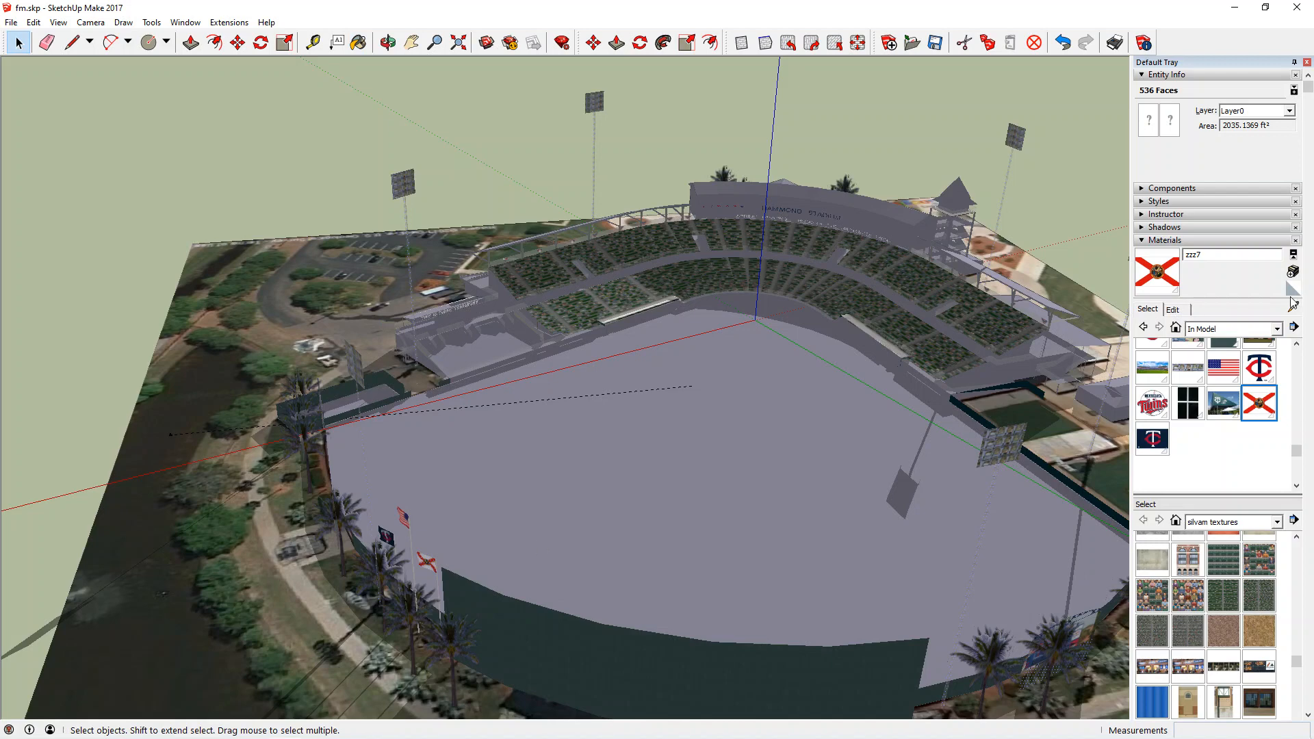
{"action": "left_click", "coordinate": [1150, 119]}
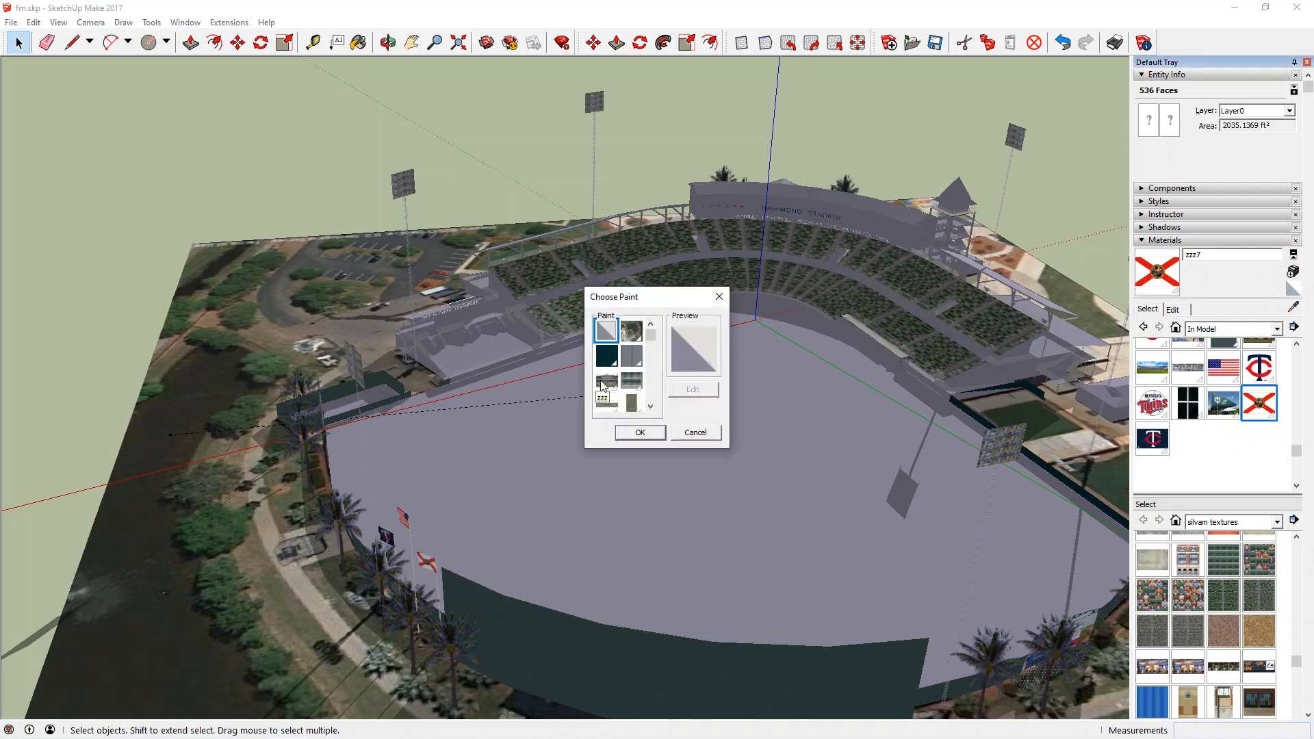
{"action": "left_click", "coordinate": [687, 431]}
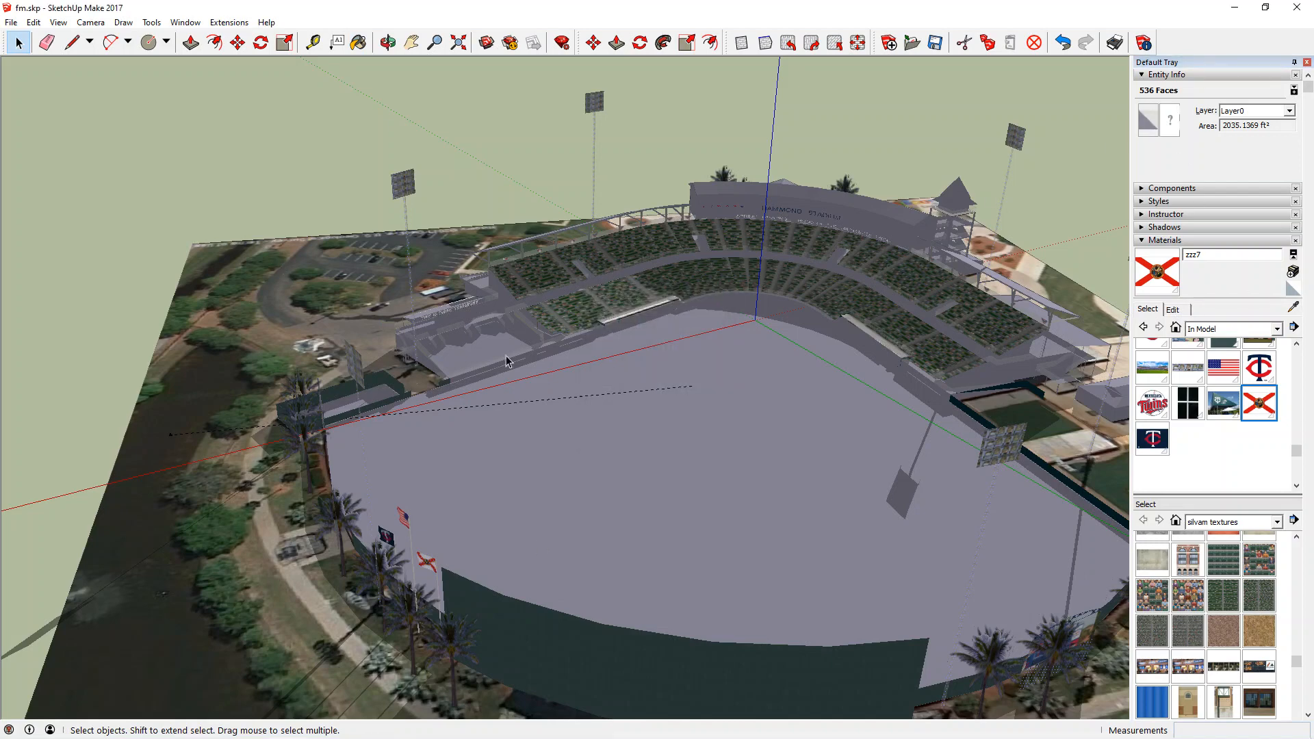
{"action": "left_click", "coordinate": [94, 309]}
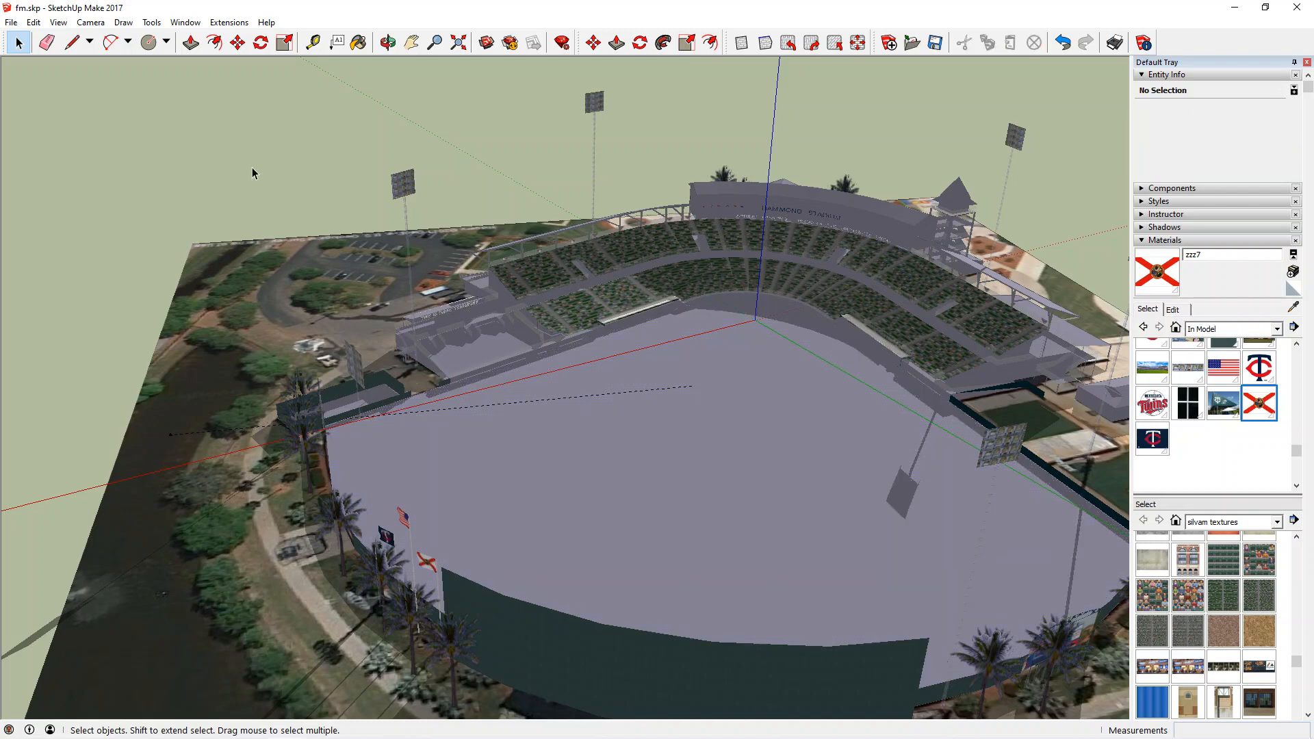
- Select only the faces using zzz7 to check their front and back materials, then clear the selection
{"action": "right_click", "coordinate": [1265, 404]}
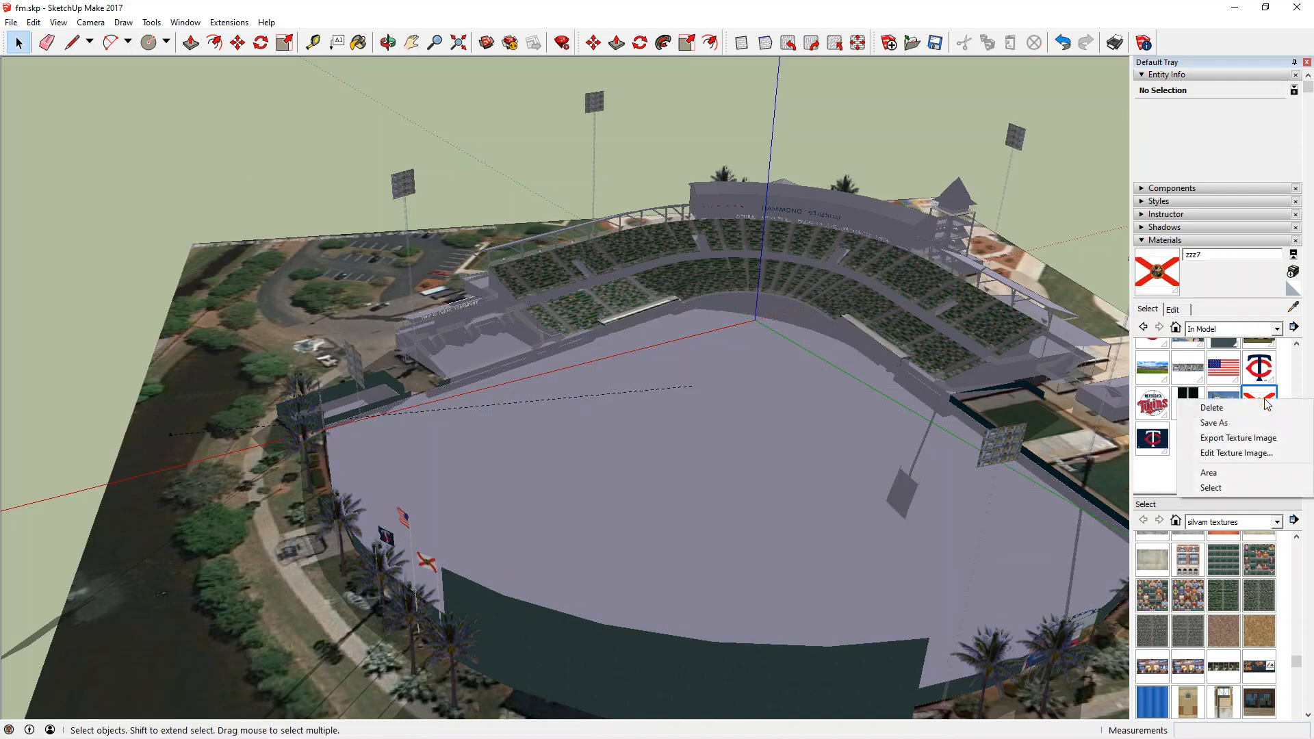
{"action": "left_click", "coordinate": [1211, 486]}
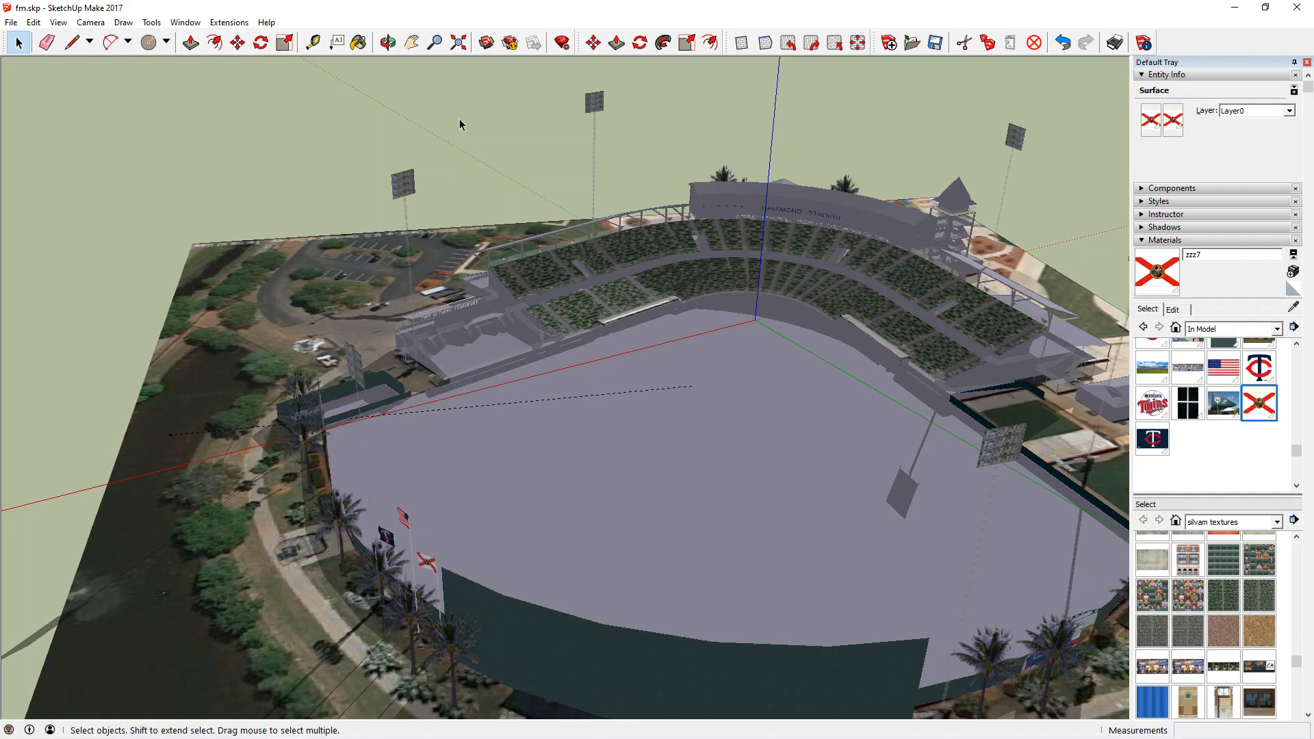
{"action": "left_click", "coordinate": [430, 100]}
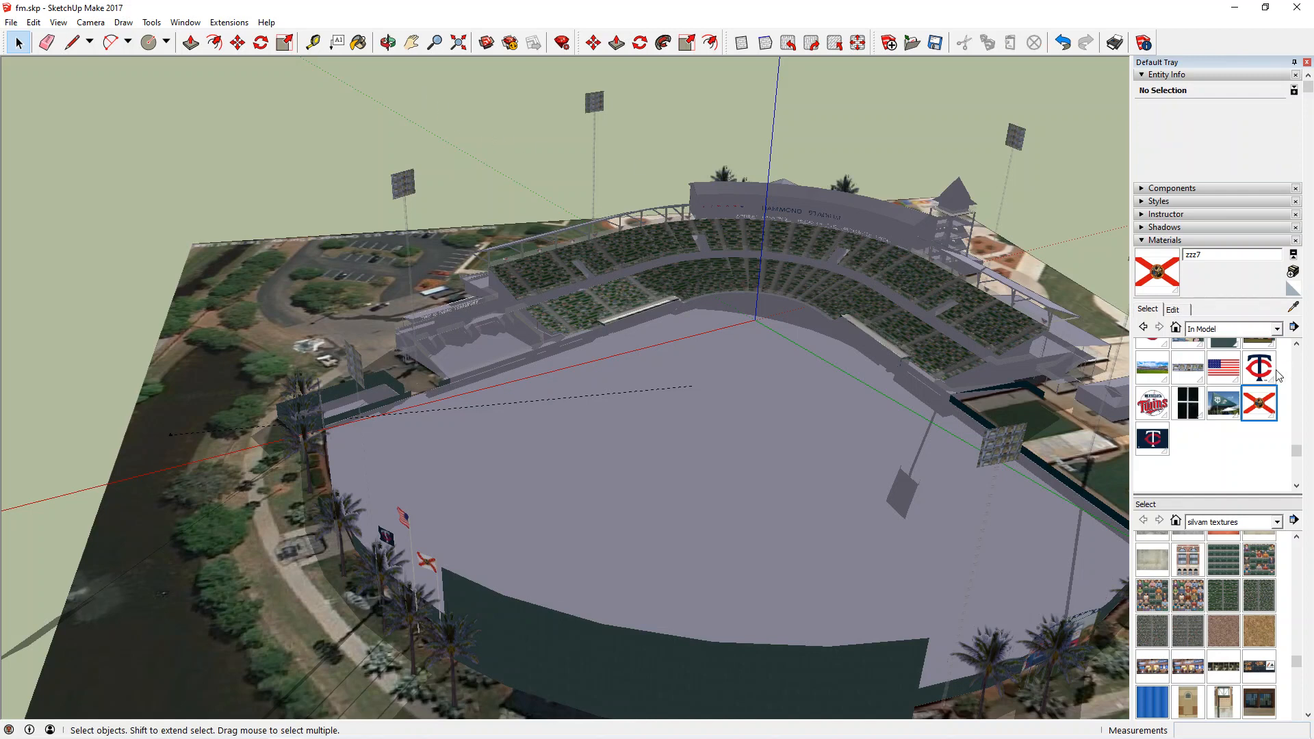
- Select the faces using the American flag material zzz24 to check both their sides, then clear the selection
{"action": "left_click", "coordinate": [1222, 368]}
{"action": "right_click", "coordinate": [1219, 370]}
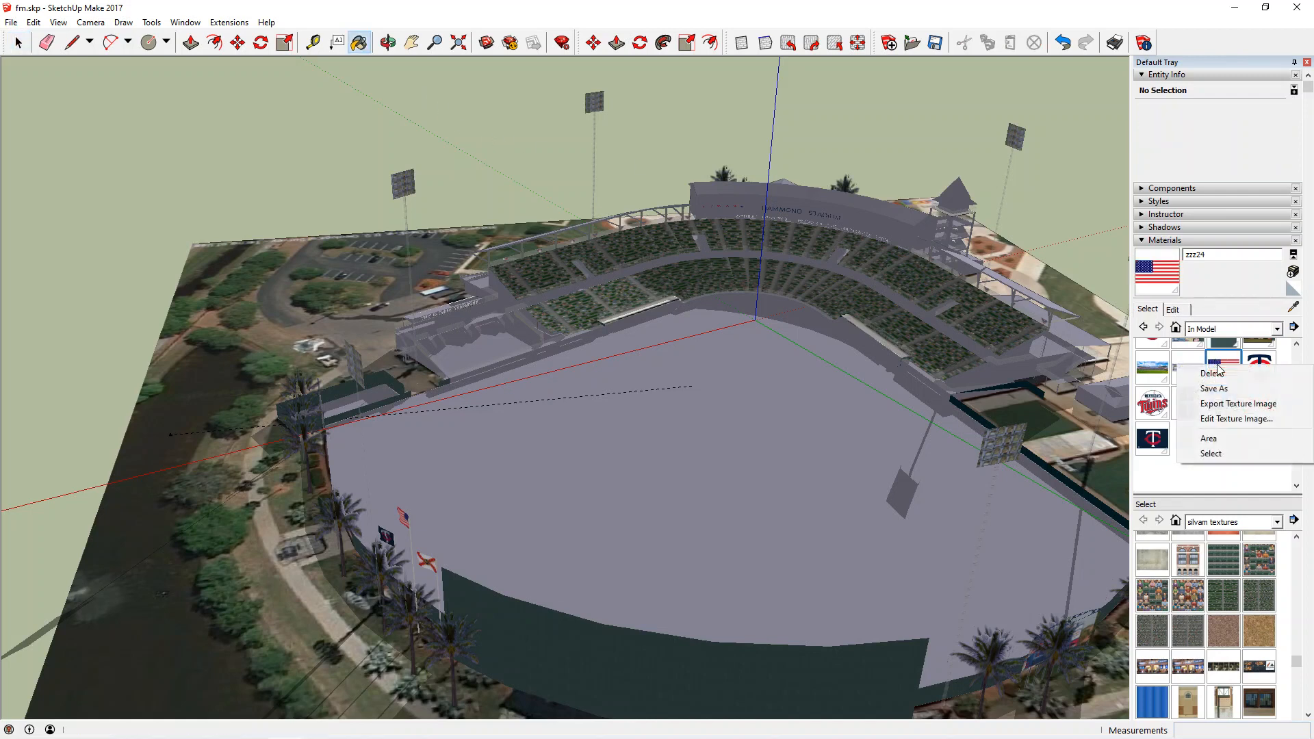
{"action": "left_click", "coordinate": [1243, 456]}
{"action": "key", "text": "space"}
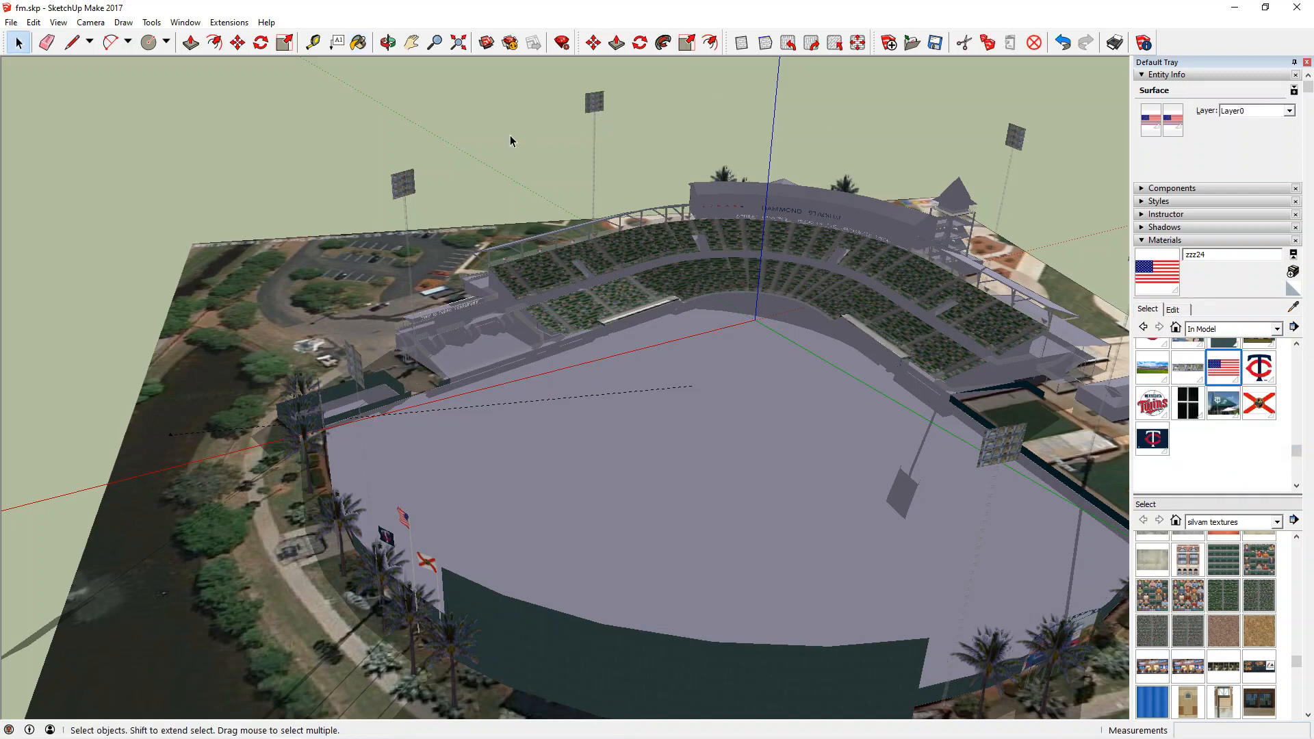
{"action": "left_click", "coordinate": [511, 137]}
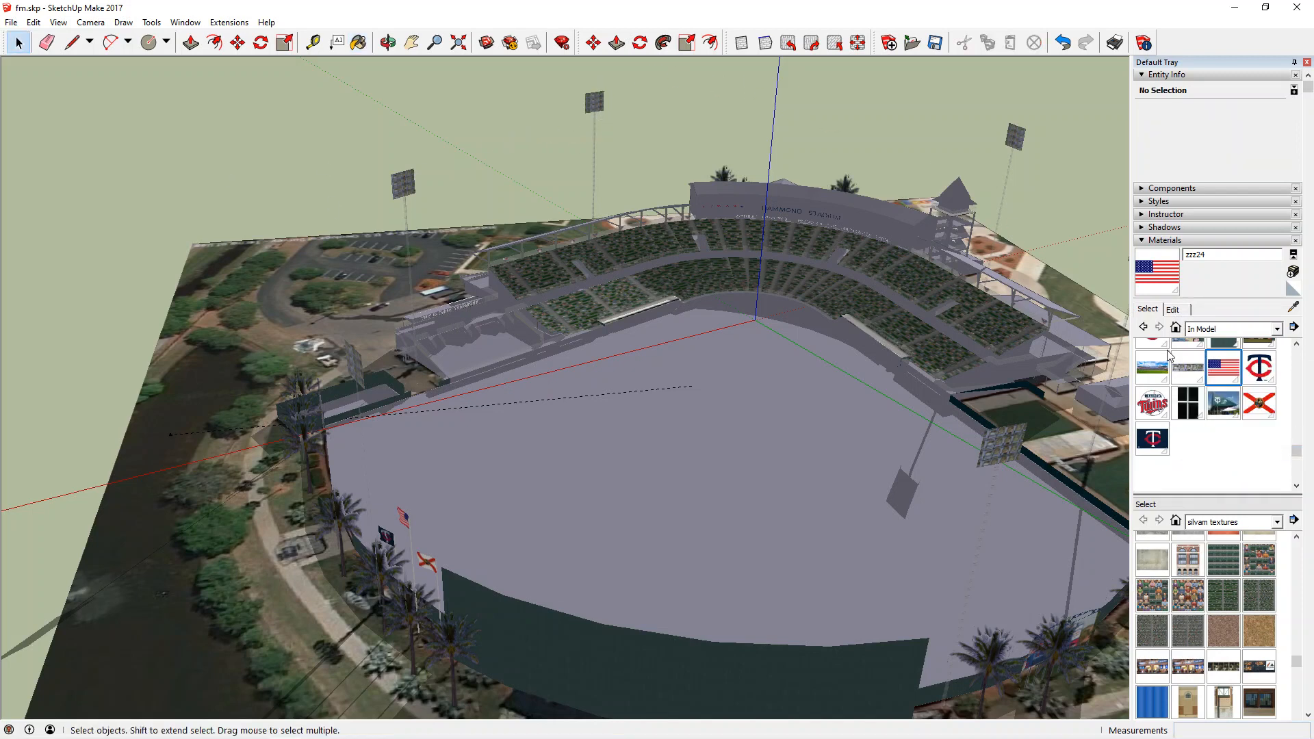
- Select all faces using material zzz21#1 to check their front and back materials, then clear the selection
{"action": "left_click", "coordinate": [1190, 364]}
{"action": "right_click", "coordinate": [1190, 363]}
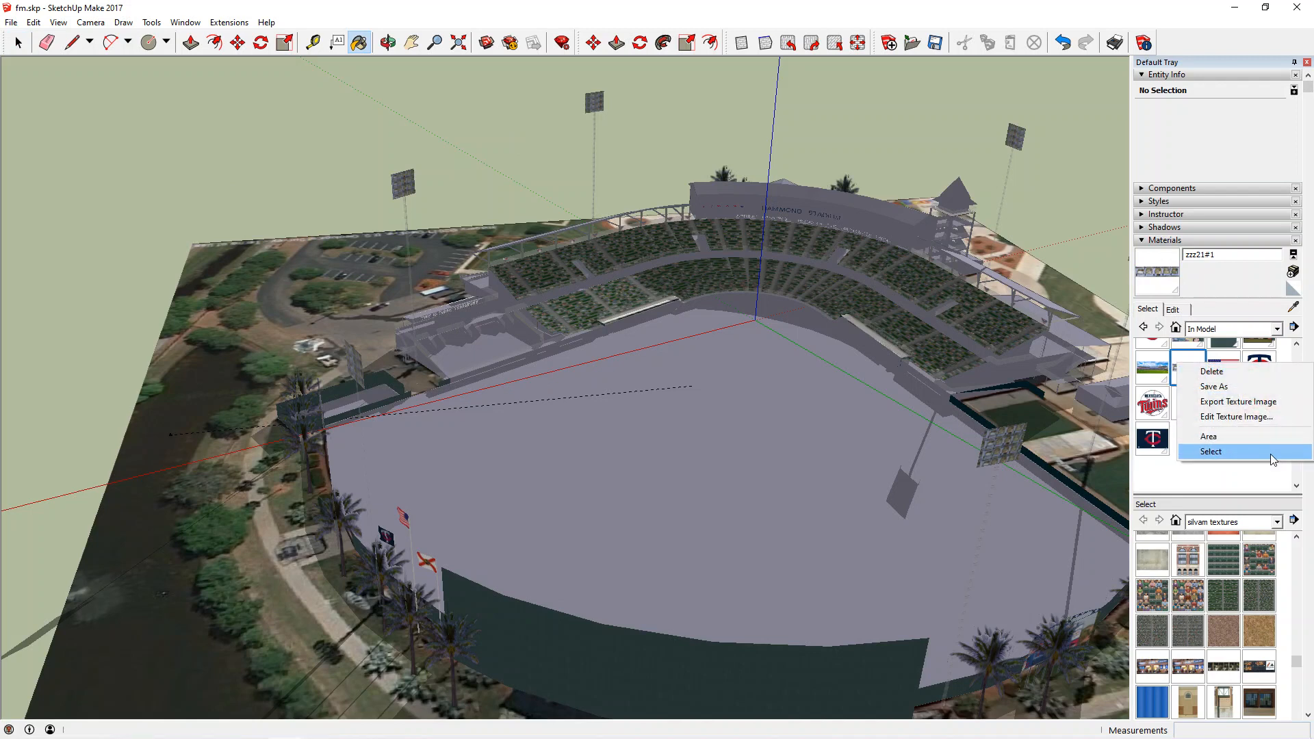
{"action": "left_click", "coordinate": [1226, 451]}
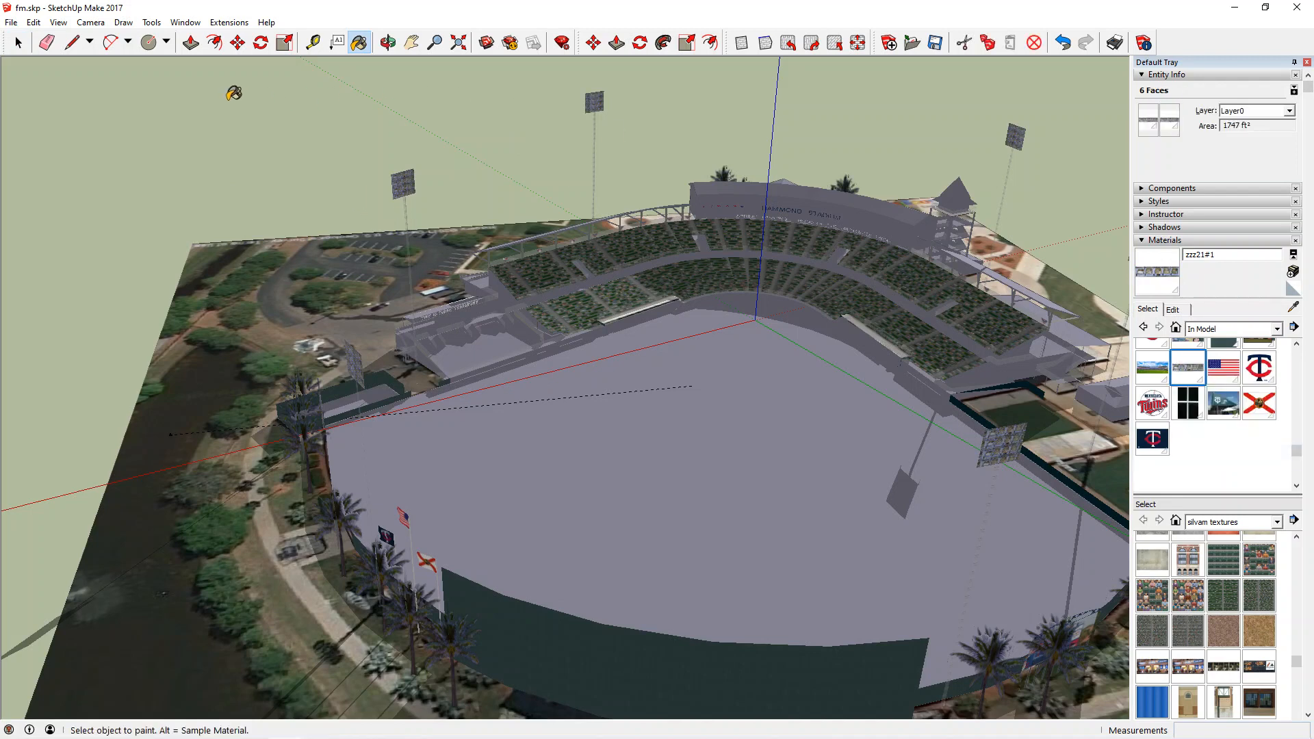
{"action": "key", "text": "space"}
{"action": "left_click", "coordinate": [461, 205]}
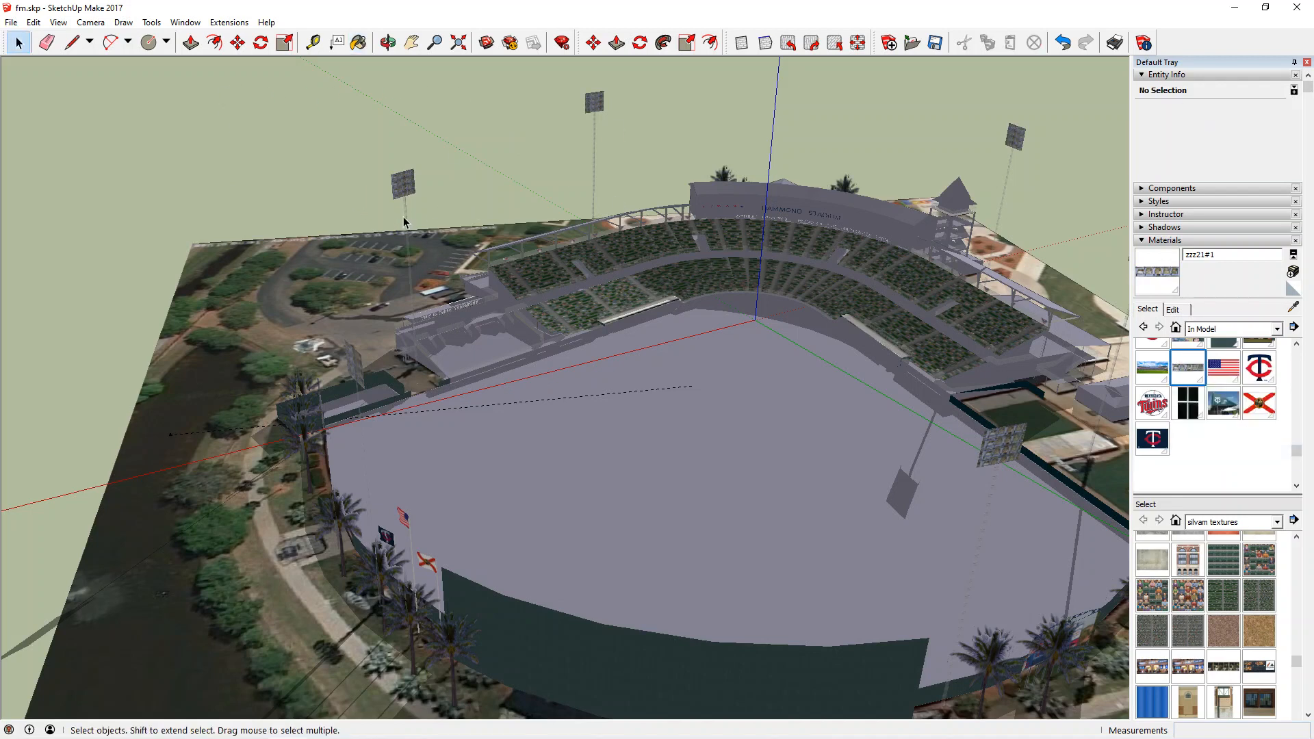